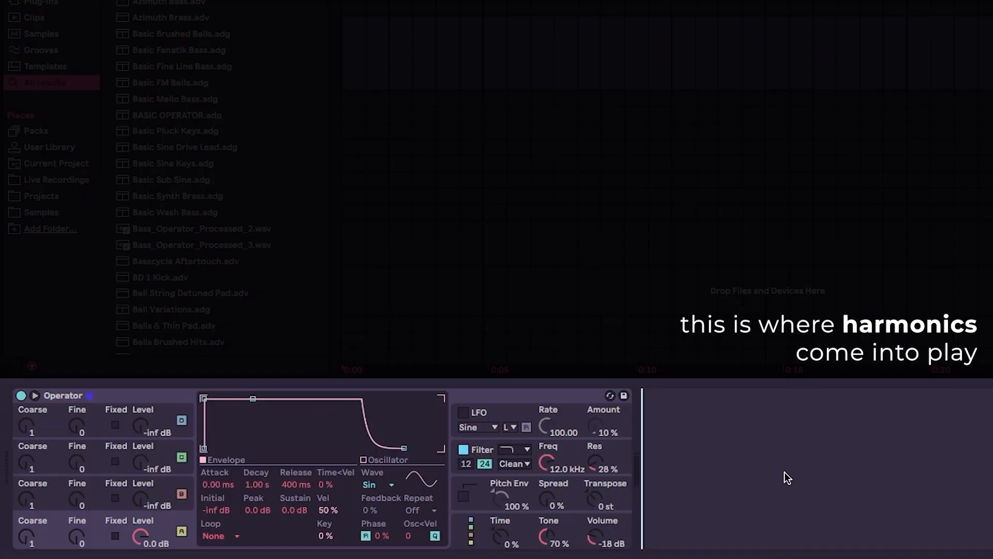
Step: Switch Operator to the algorithm that sums all four oscillators in parallel and raise oscillator B's level
left_click(471, 536)
left_click(424, 409)
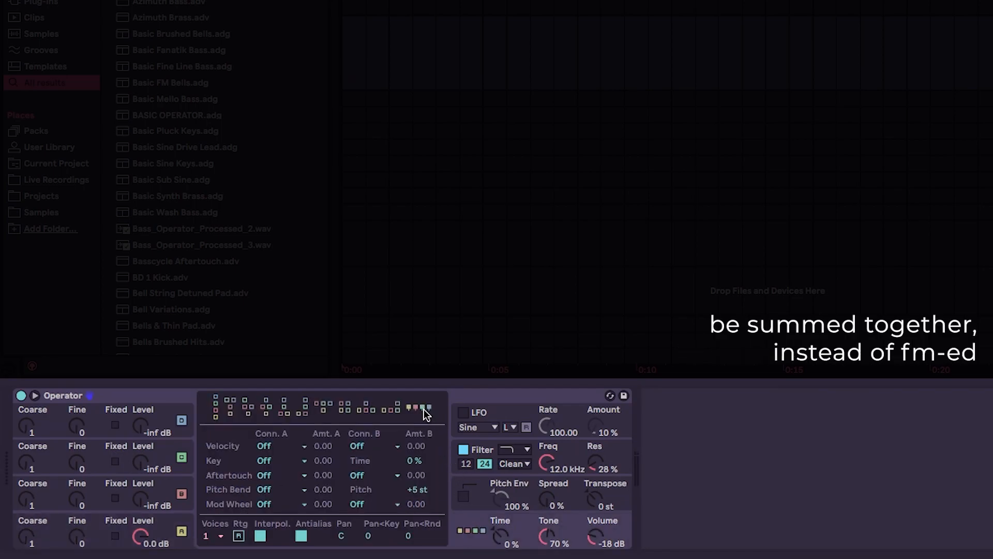
left_click_drag(143, 501, 142, 458)
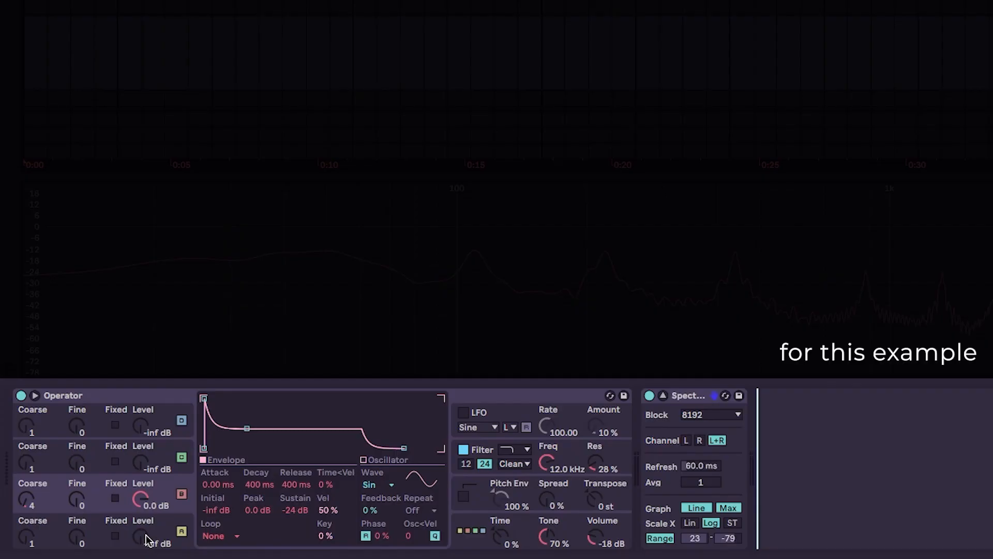
Step: Set oscillator B's coarse frequency to 3 and raise its envelope sustain to match oscillator A's
left_click(46, 526)
left_click(55, 499)
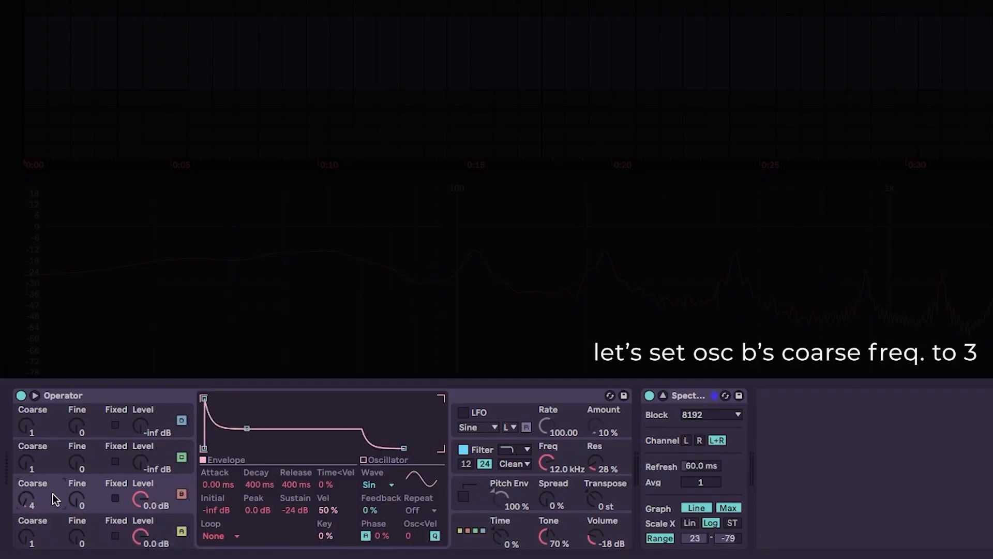
type("3")
key("Return")
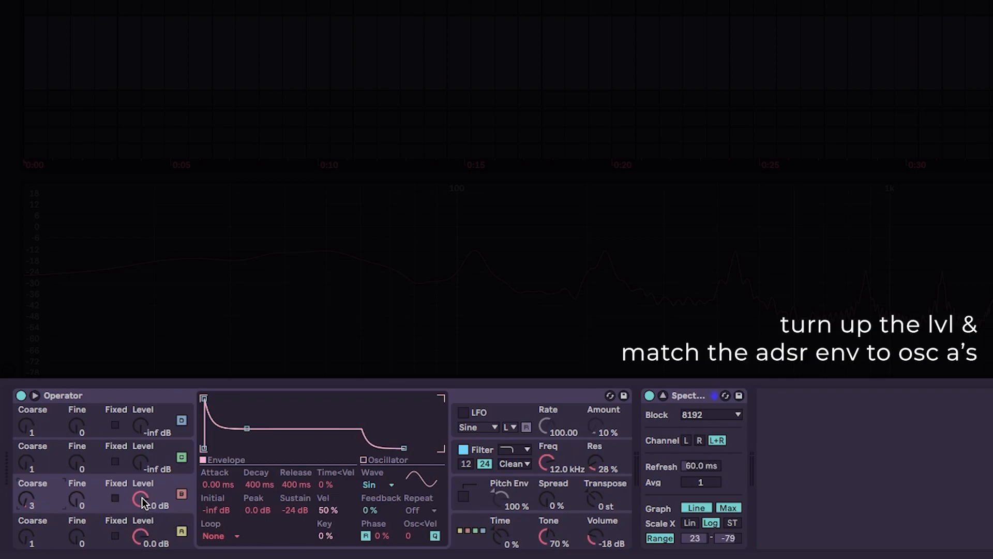
left_click_drag(303, 511, 303, 481)
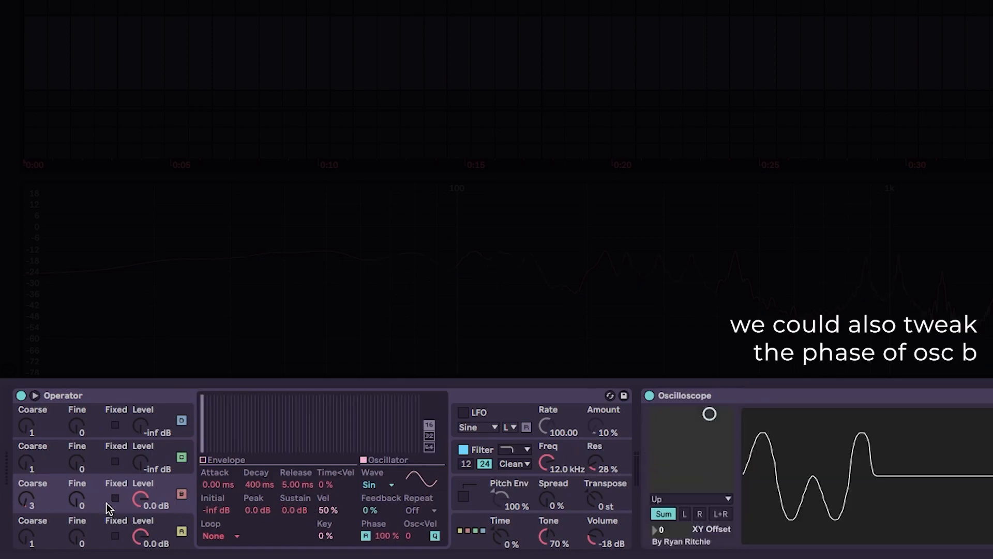
Step: Reshape the combined waveform by bringing oscillator B's level to -18 dB and adjusting its phase to 0 %
left_click_drag(141, 498, 140, 525)
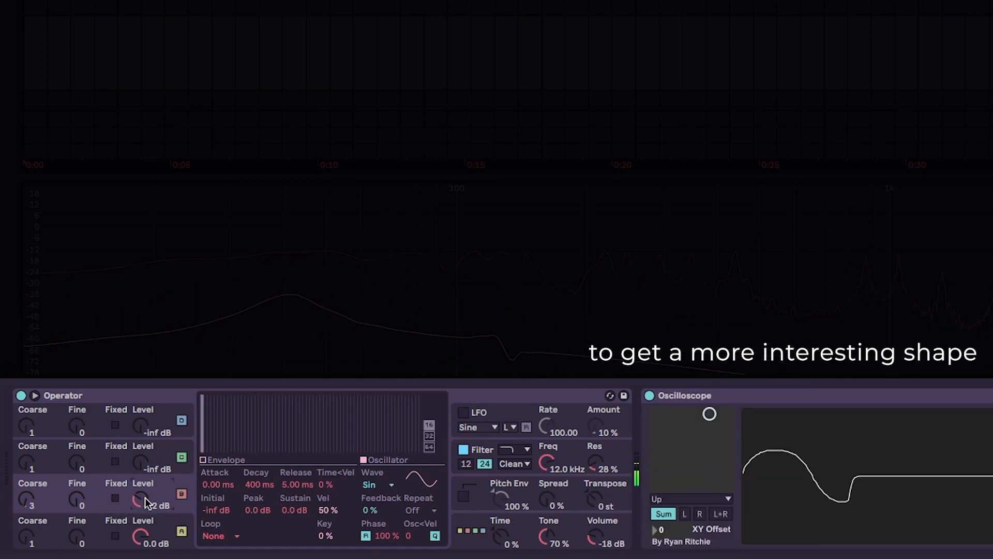
left_click(388, 536)
left_click_drag(388, 536, 389, 543)
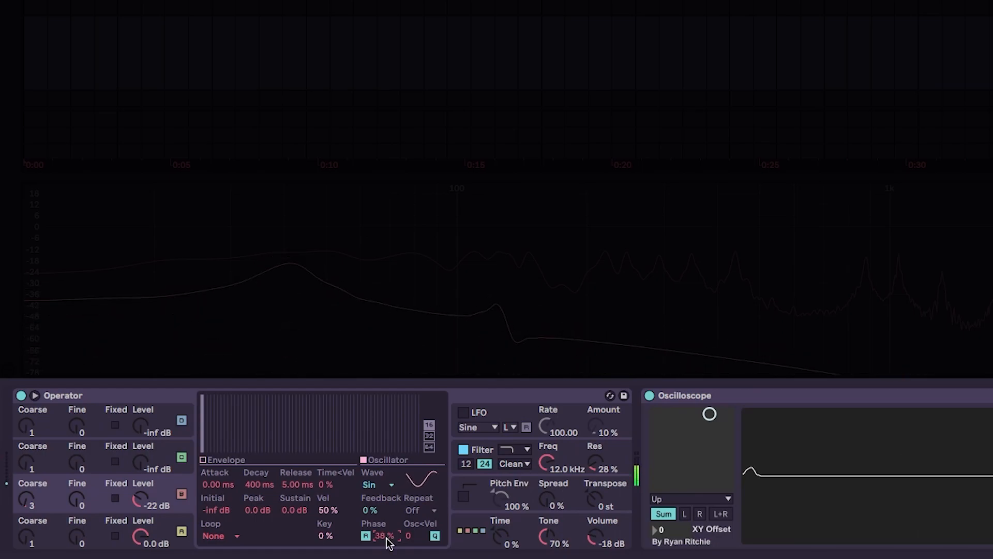
mouse_move(158, 502)
left_mouse_down()
mouse_move(158, 485)
mouse_move(158, 496)
left_mouse_up()
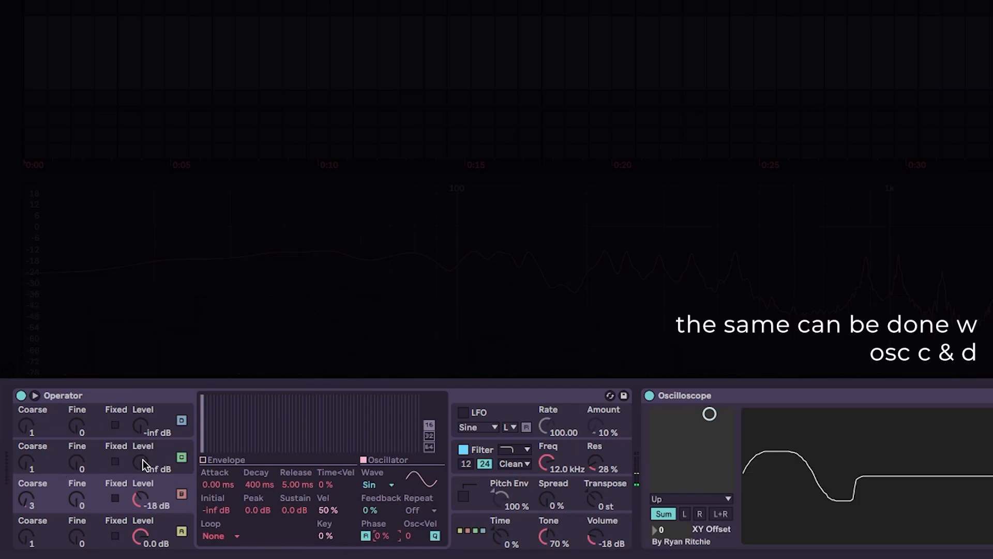
Step: Set oscillator C's coarse frequency to 5 and raise its level to -12 dB
left_click(29, 467)
type("5")
key("Return")
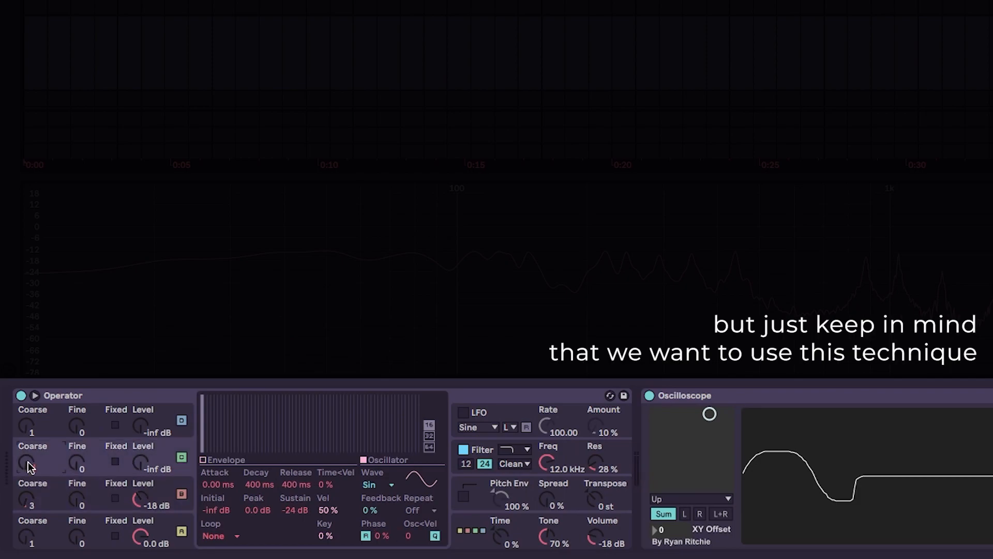
left_click_drag(144, 449, 144, 413)
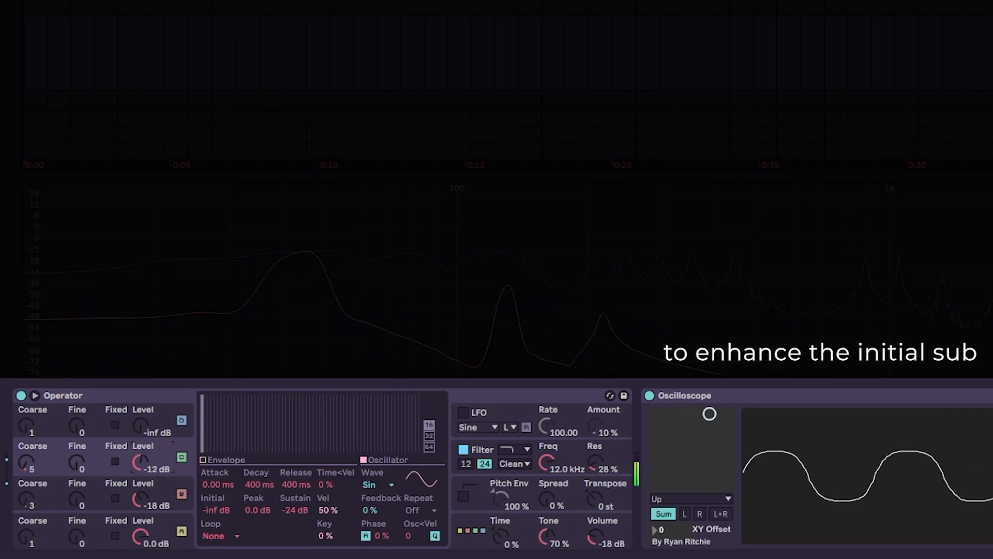
Step: Set oscillator C's envelope sustain to 0.0 dB and lower the oscillator's level to -20 dB
left_click(181, 456)
type("5")
key("Return")
left_click_drag(295, 510, 294, 481)
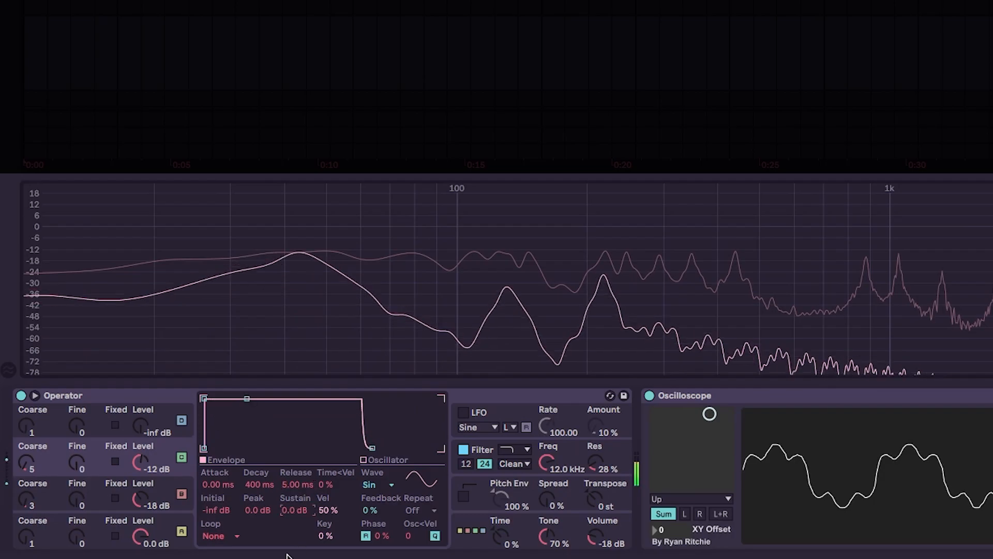
left_click(177, 445)
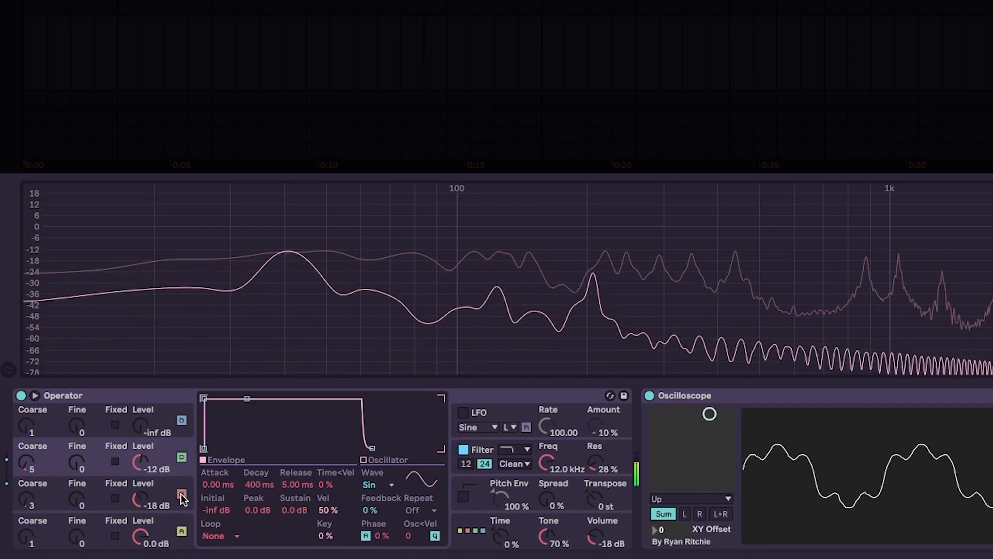
left_click_drag(149, 464, 149, 474)
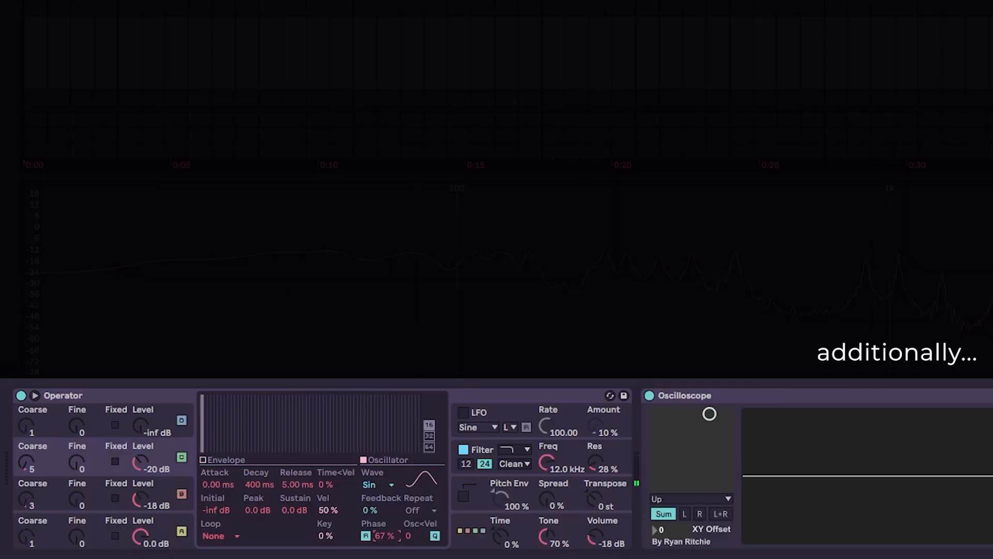
Step: Enable Operator's pitch envelope, set its peak to +24 st and shorten its decay
left_click(462, 495)
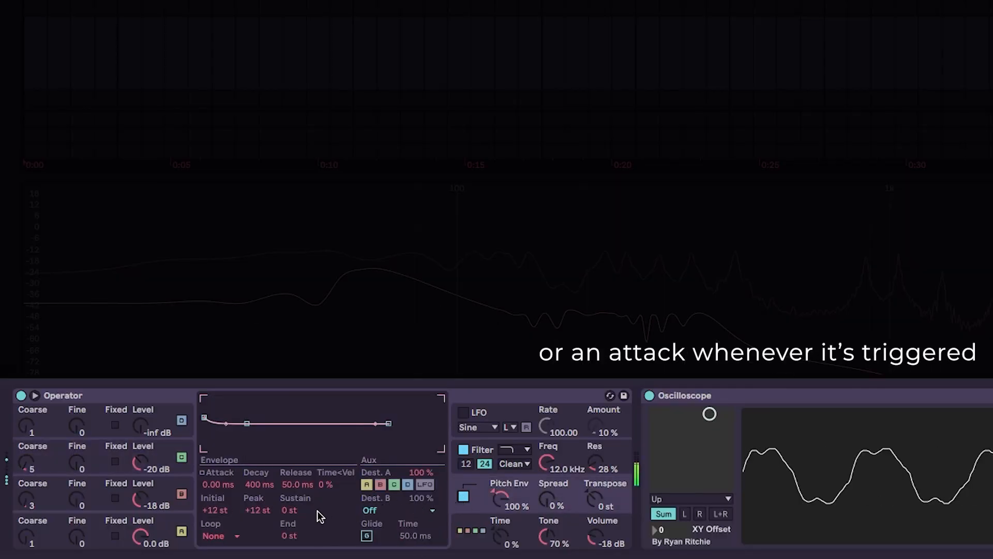
left_click(251, 512)
type("24")
key("Return")
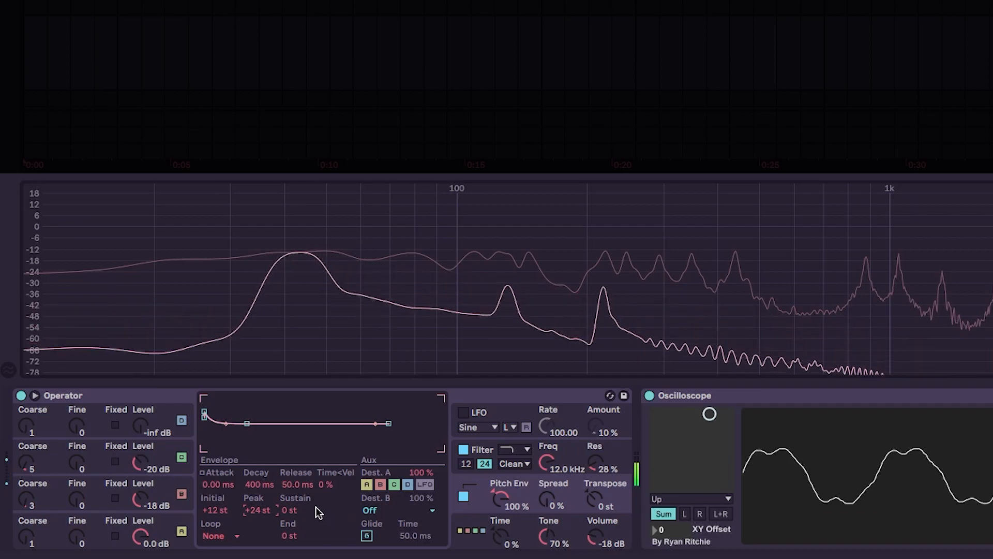
left_click_drag(265, 485, 242, 492)
left_click(202, 473)
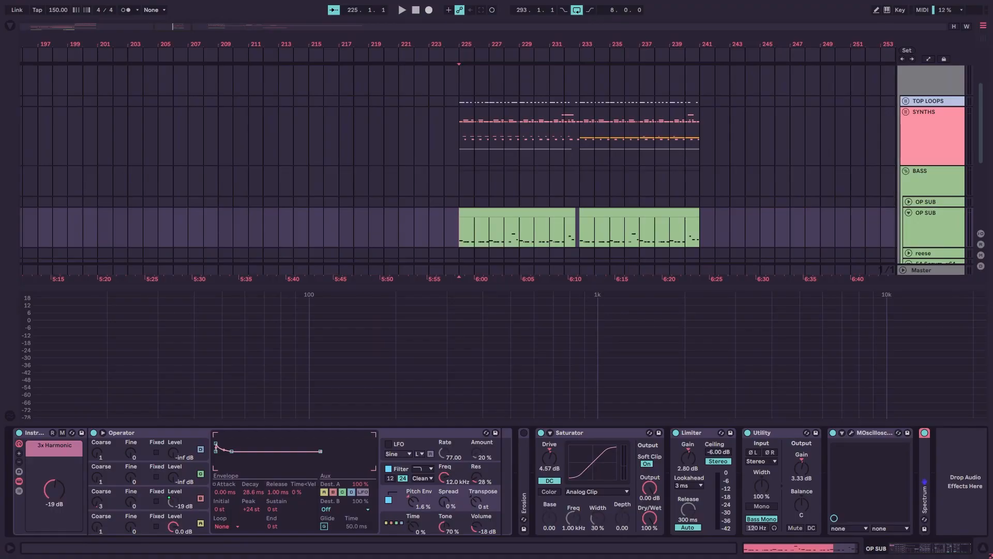
Step: Play the arrangement from bar 225 to hear the OP SUB bass in context
key("space")
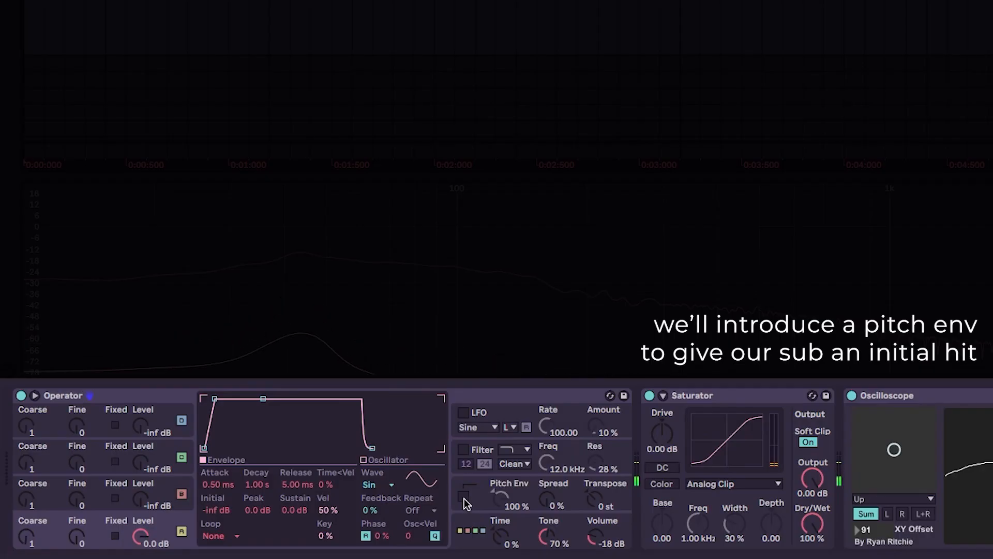
Step: Enable the pitch envelope for the 808 sub, with a +24 st peak and a decay of 113 ms
left_click(463, 497)
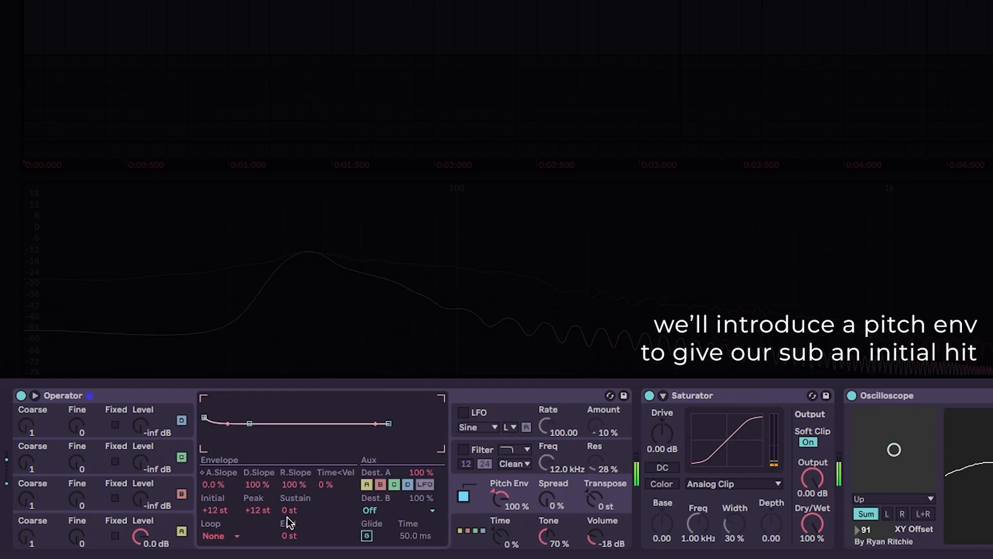
left_click(257, 510)
type("24")
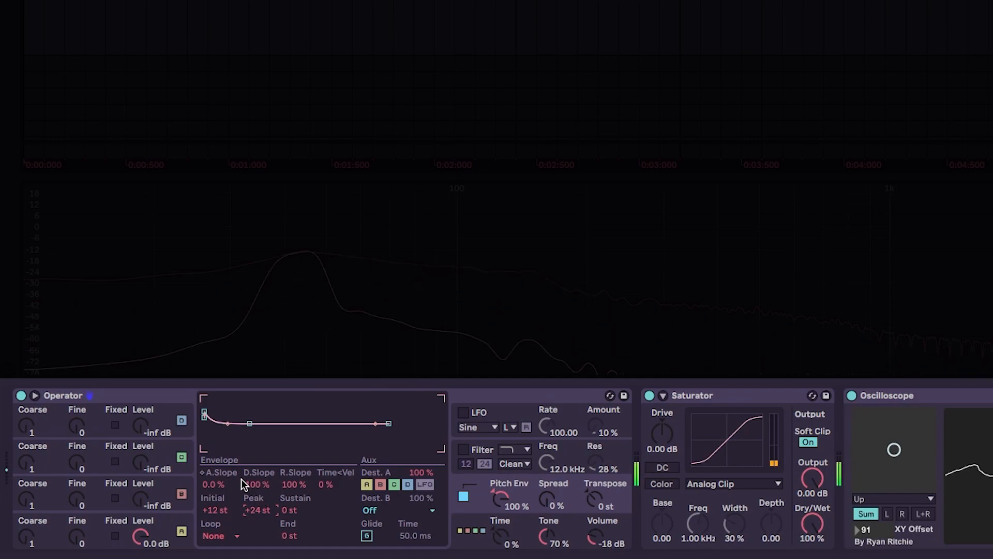
left_click(203, 472)
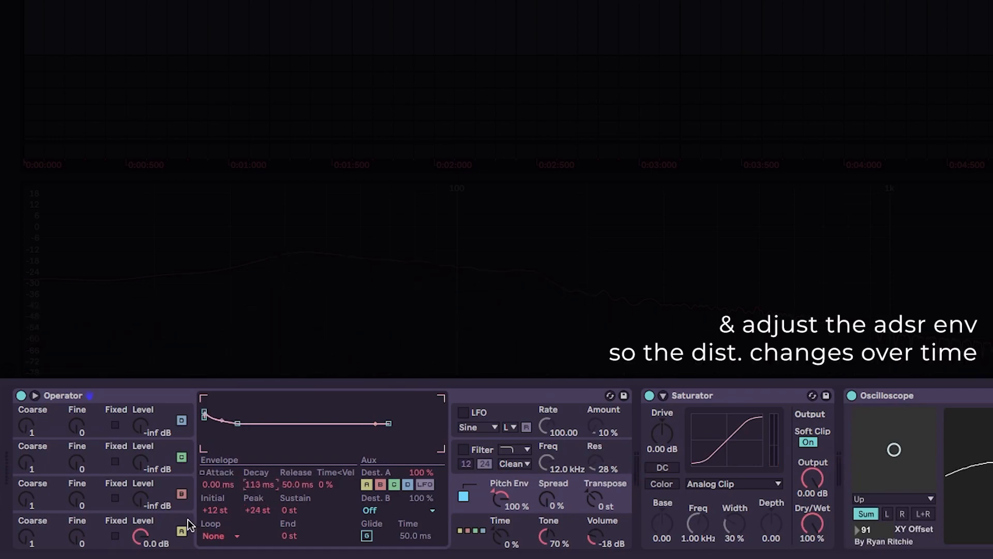
Step: Set oscillator A's envelope to a sustain of -inf dB and a decay of 2.49 s
left_click(183, 529)
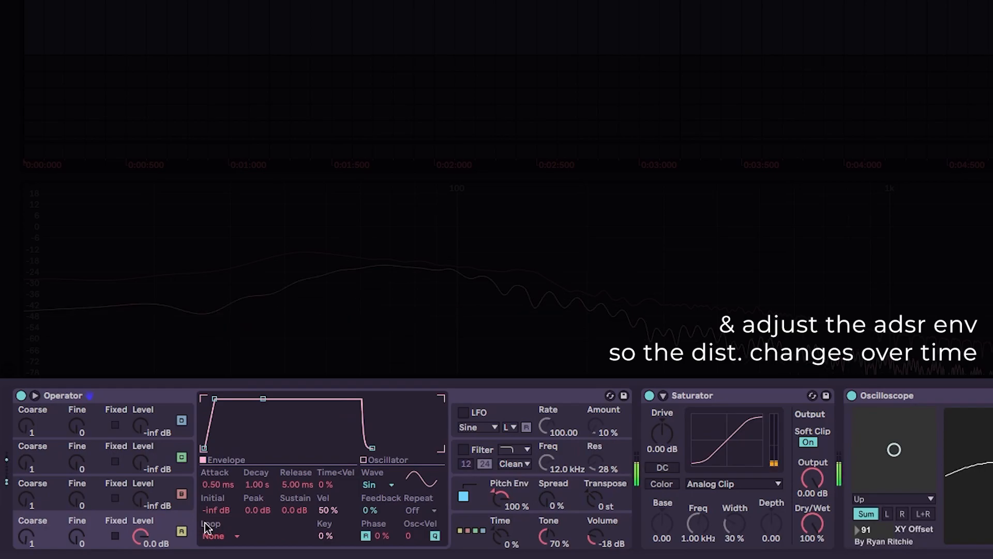
left_click_drag(298, 510, 298, 549)
left_click_drag(257, 484, 257, 461)
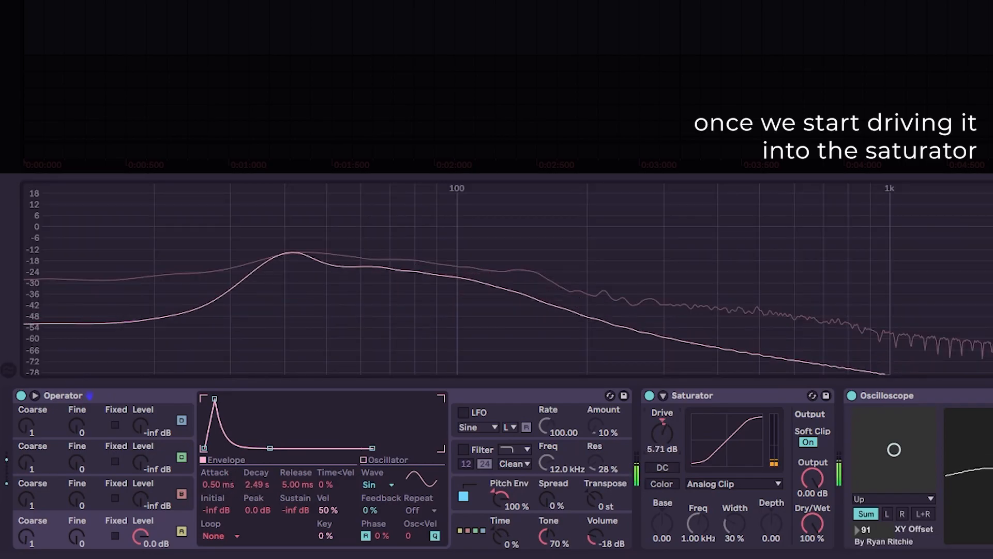
Step: Raise the Saturator's drive to 16.6 dB
mouse_move(662, 435)
left_mouse_down()
mouse_move(662, 410)
mouse_move(666, 428)
left_mouse_up()
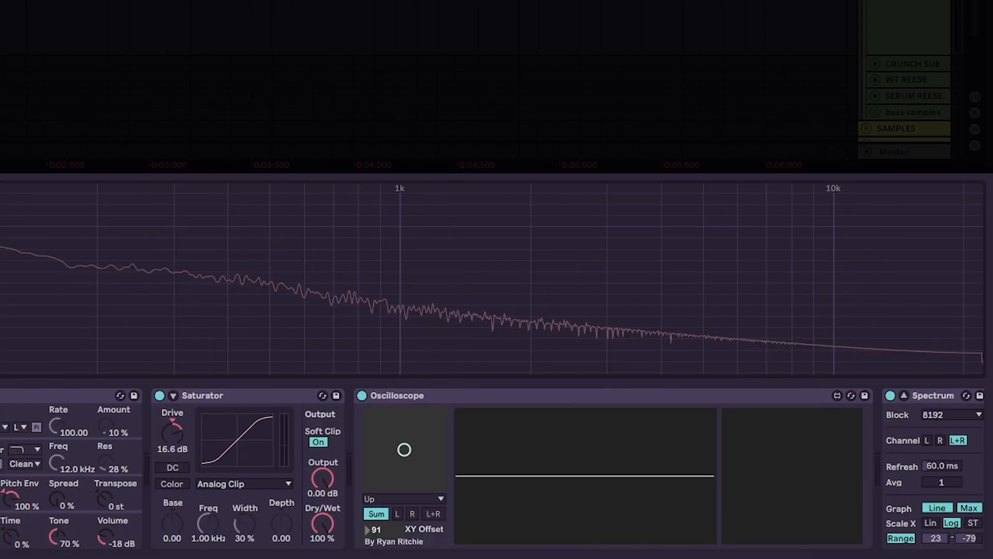
key("space")
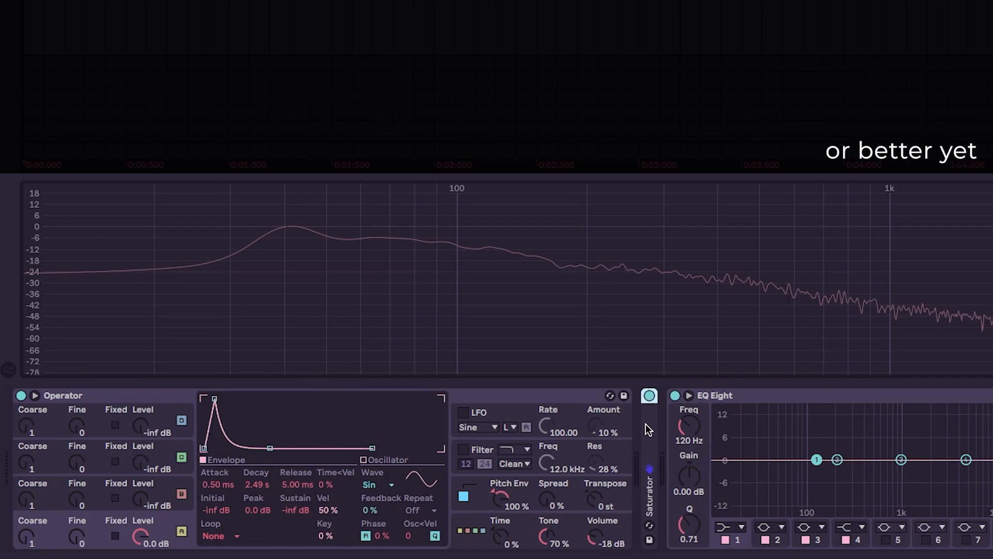
Step: Turn band 2 of the EQ Eight after the Saturator into a notch at 255 Hz with a Q of 0.61
double_click(646, 423)
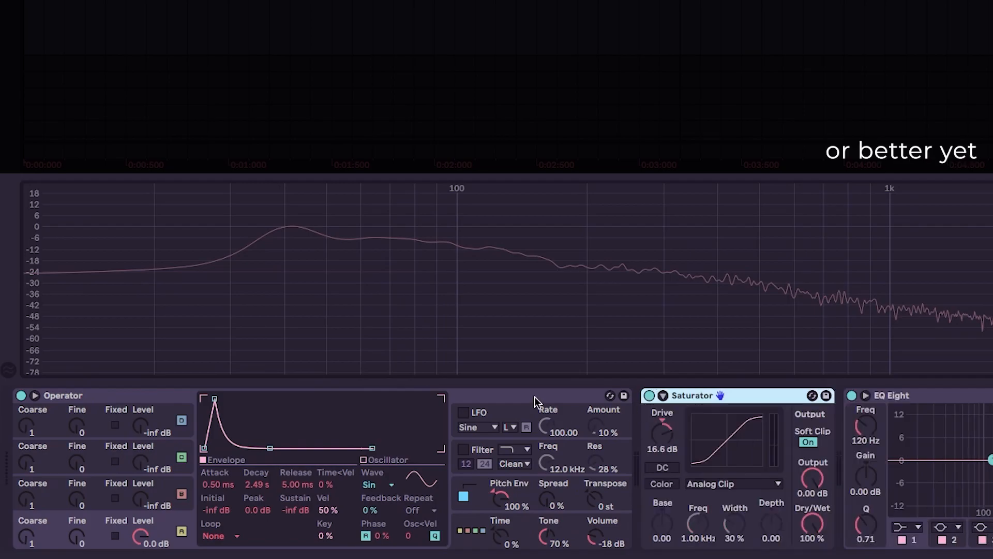
double_click(528, 395)
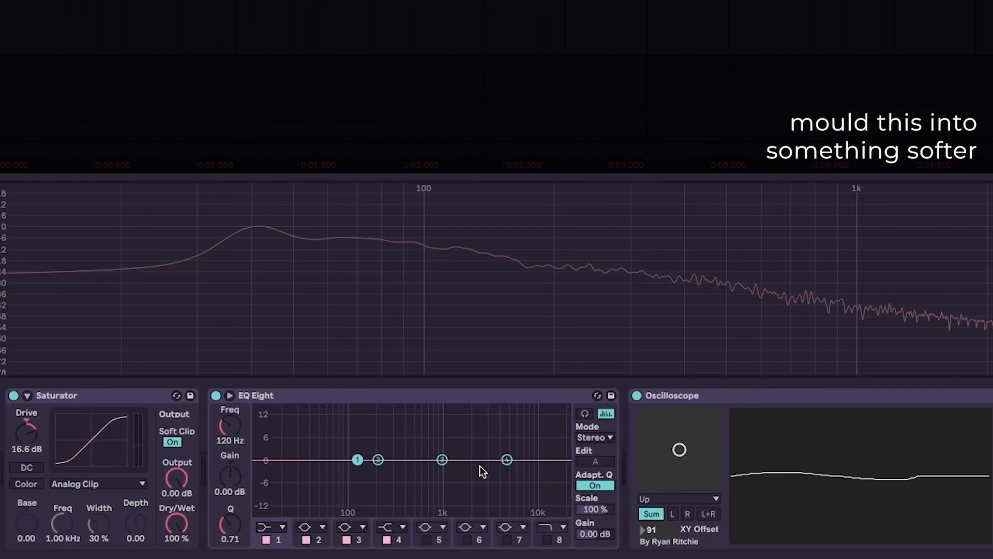
left_click(312, 526)
left_click(314, 471)
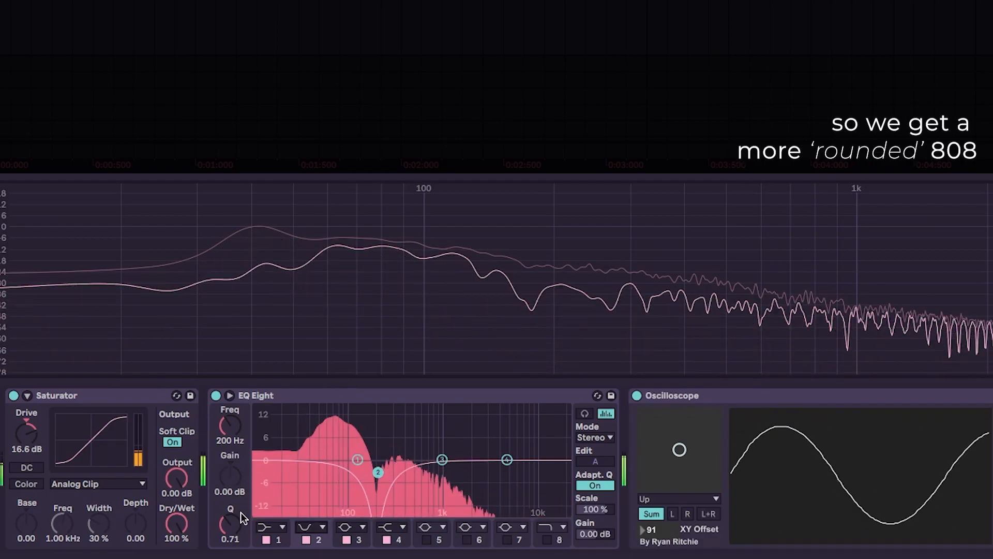
left_click_drag(230, 524, 230, 538)
mouse_move(230, 426)
left_mouse_down()
mouse_move(230, 410)
mouse_move(230, 437)
mouse_move(231, 422)
left_mouse_up()
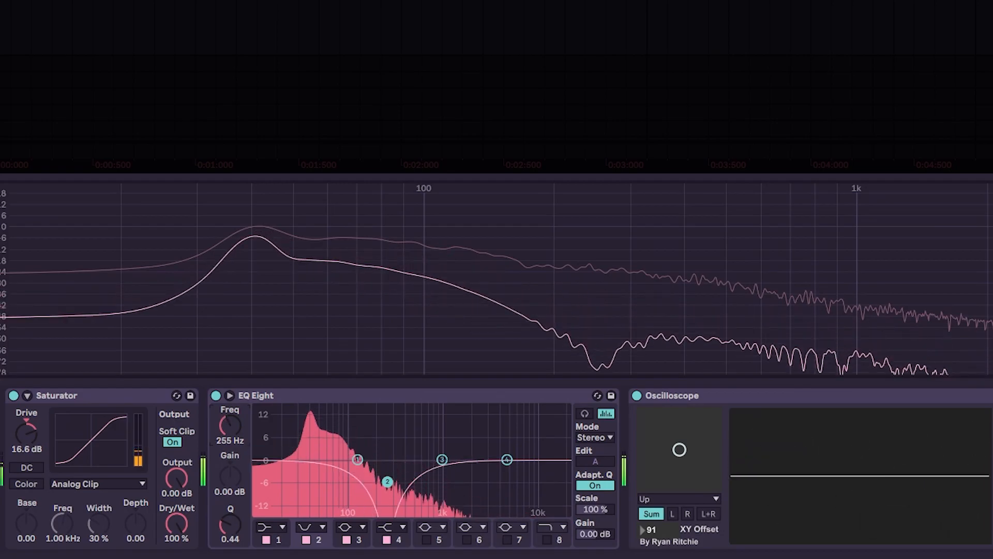
mouse_move(230, 524)
left_mouse_down()
mouse_move(230, 502)
mouse_move(230, 514)
left_mouse_up()
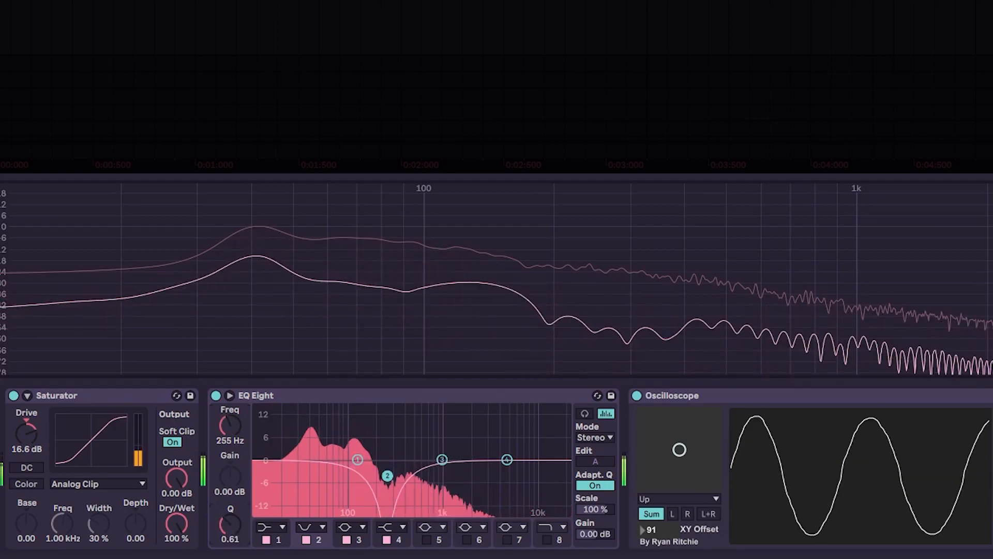
Step: Increase the Saturator's drive to 22.9 dB and lower the EQ notch's frequency to 144 Hz
mouse_move(26, 433)
left_mouse_down()
mouse_move(26, 422)
mouse_move(30, 438)
left_mouse_up()
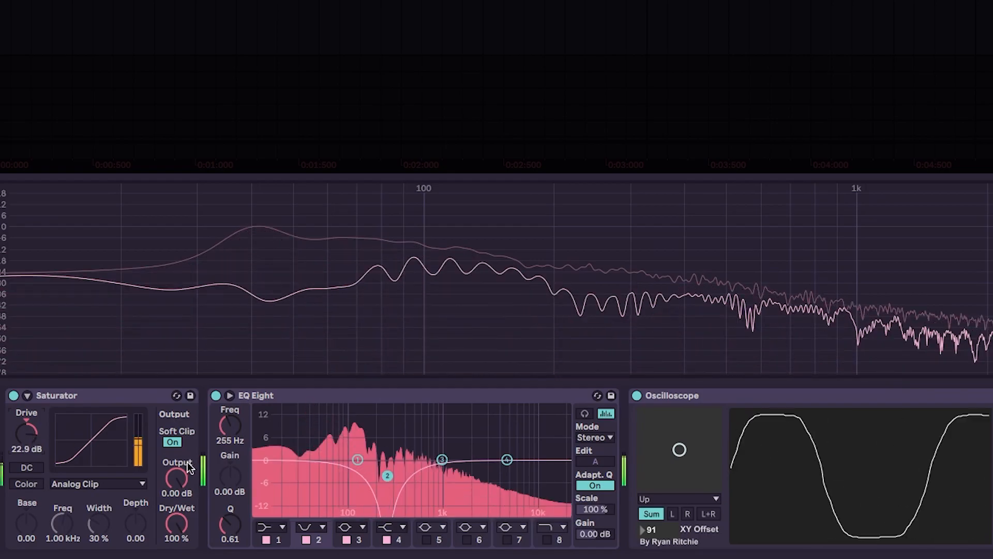
left_click_drag(228, 421, 228, 432)
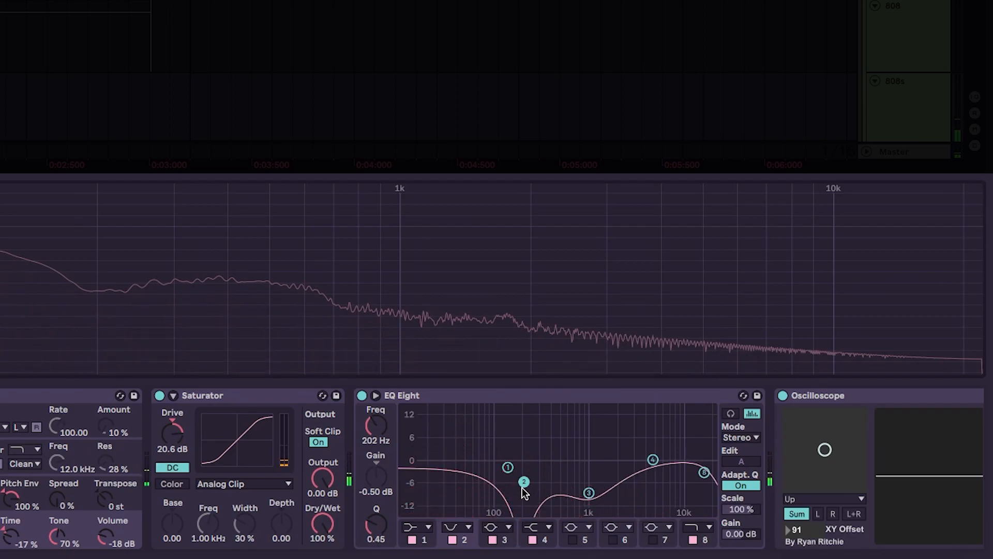
left_click_drag(522, 482, 510, 483)
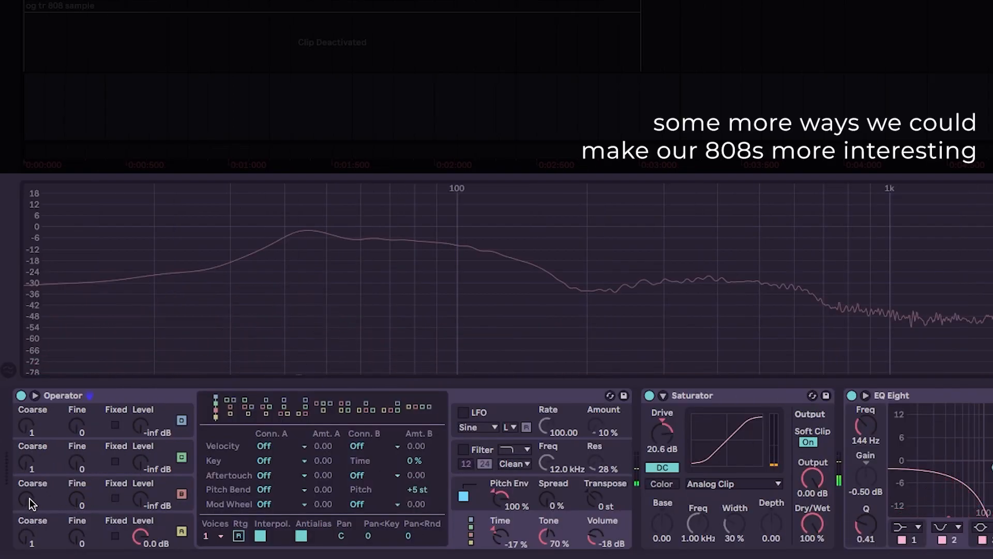
Step: Add gentle FM with oscillator B at coarse frequency 2 and a level of -30 dB, and adjust its envelope's attack and decay
left_click(27, 501)
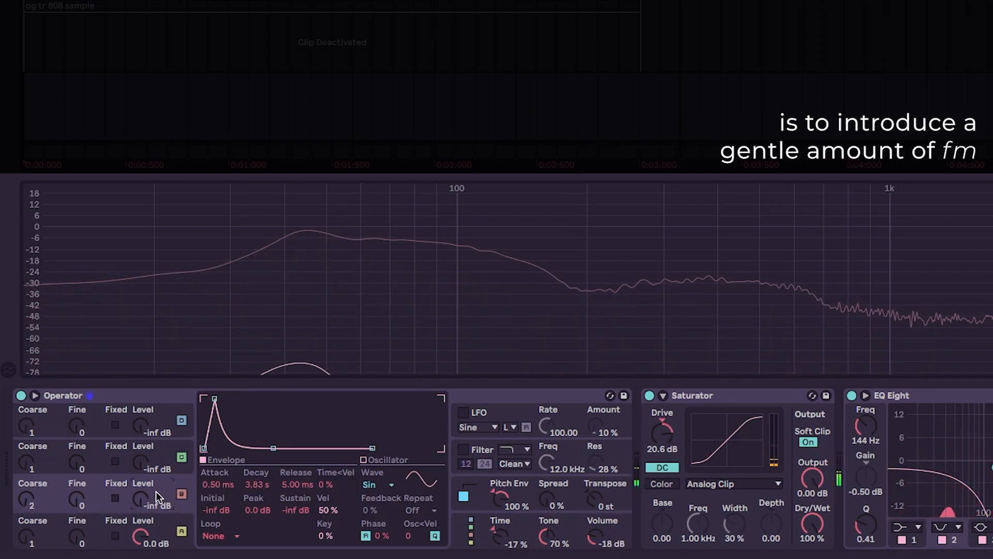
left_click_drag(139, 498, 140, 491)
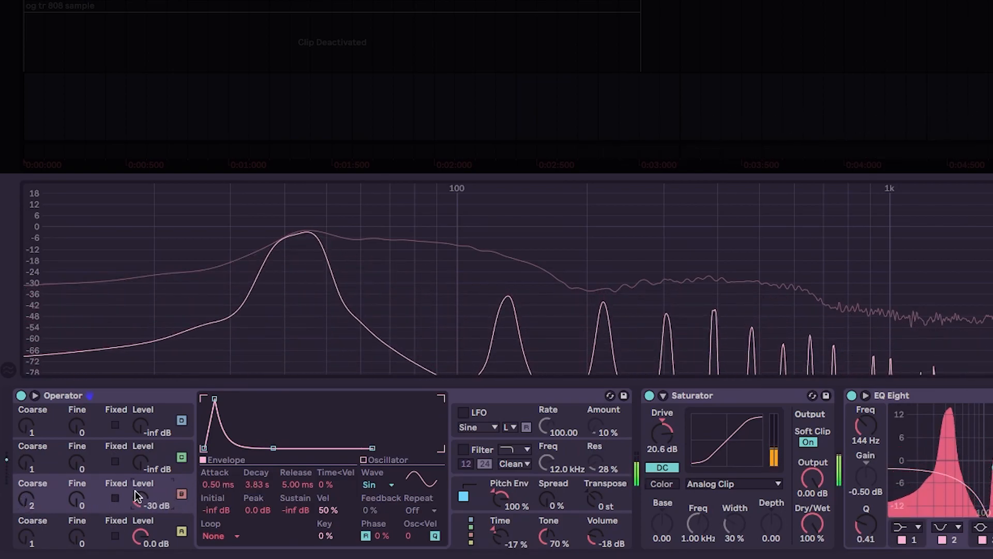
left_click_drag(259, 485, 260, 516)
left_click_drag(222, 485, 256, 481)
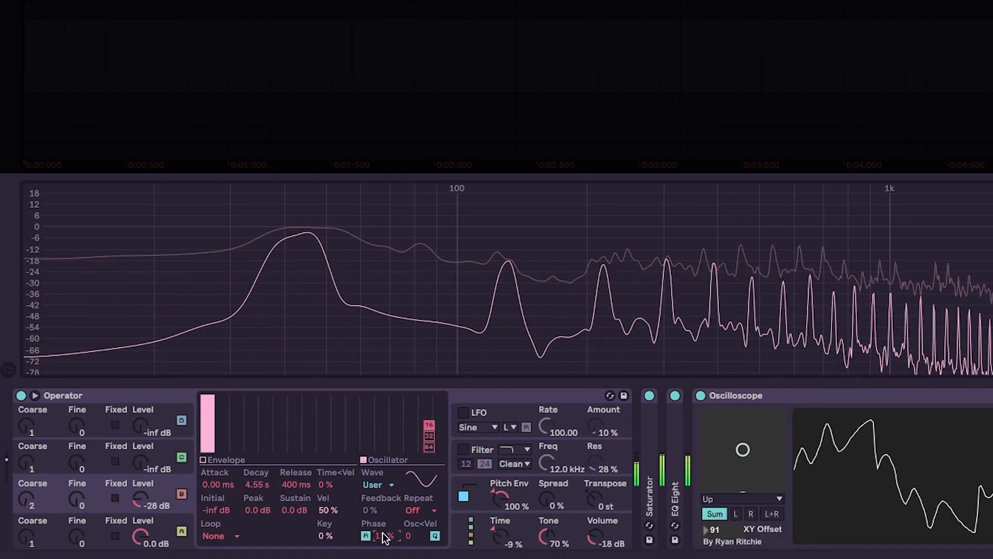
Step: Set oscillator B's phase to 24 % and toggle the oscillator to compare the bass with and without FM
left_click_drag(383, 540, 383, 532)
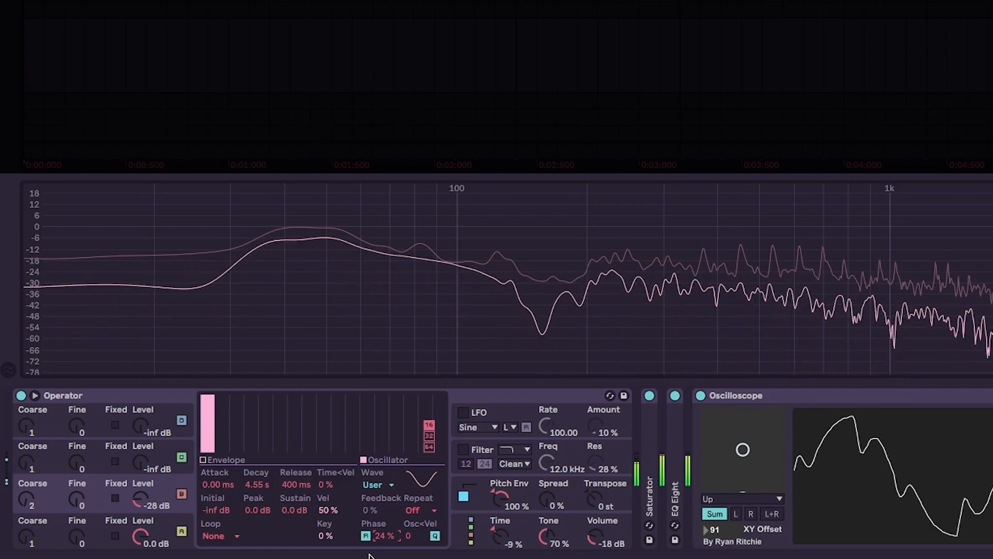
left_click(182, 494)
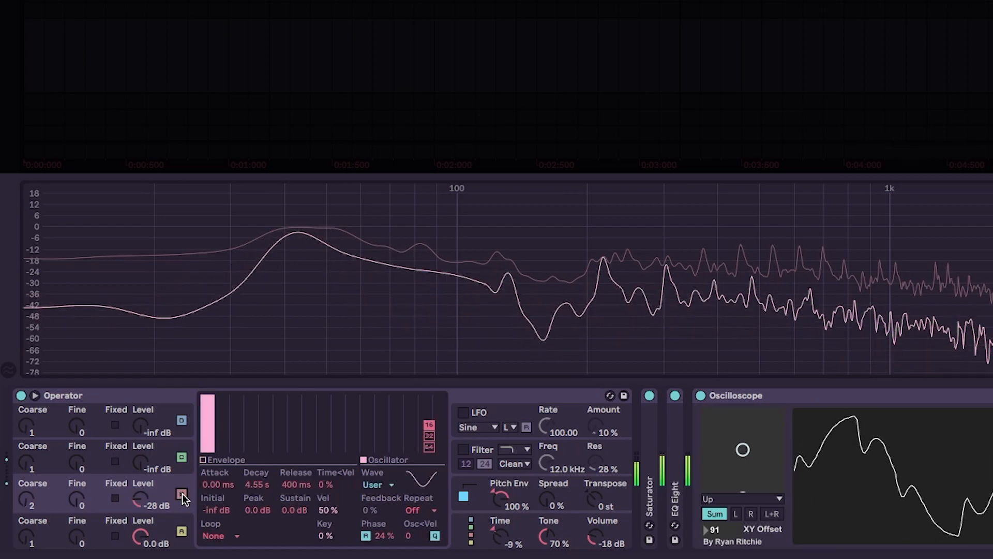
left_click(182, 494)
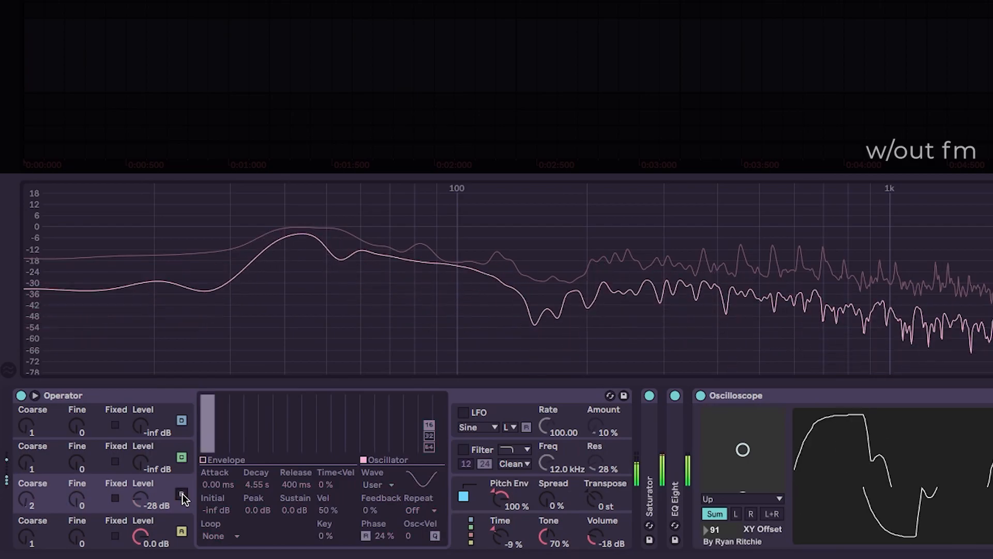
left_click(182, 494)
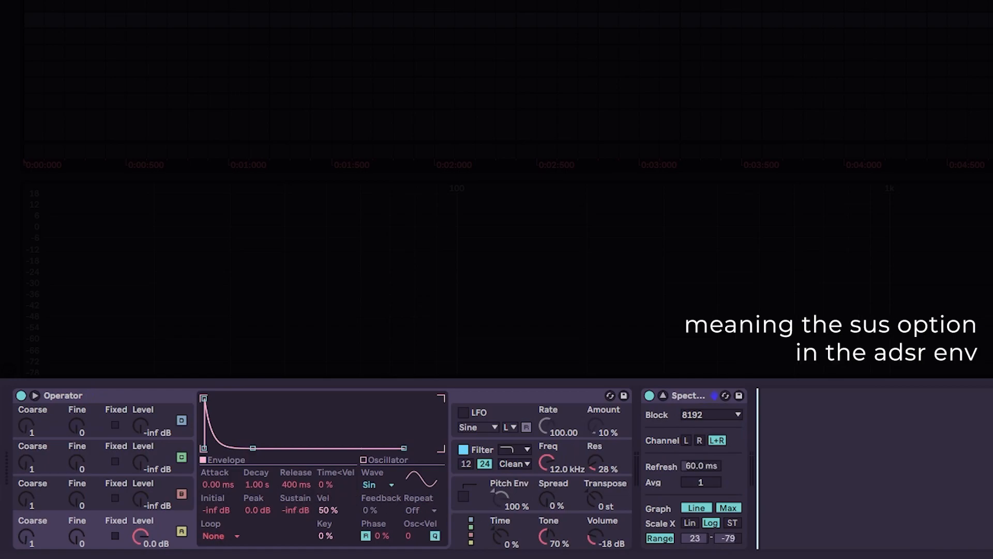
Step: Raise the sustain of oscillator A's envelope to 0.0 dB and shorten its release
left_click_drag(297, 511, 296, 450)
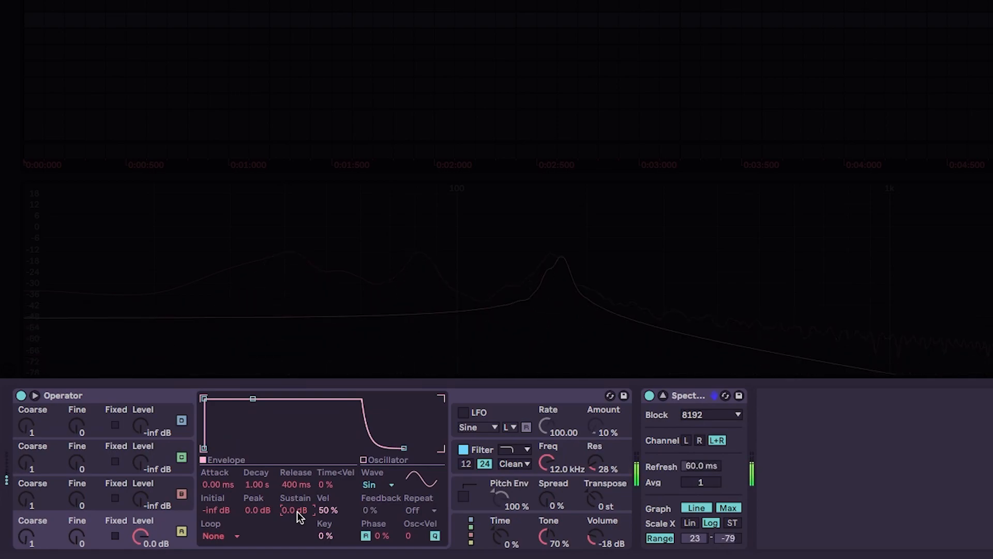
left_click_drag(284, 486, 284, 538)
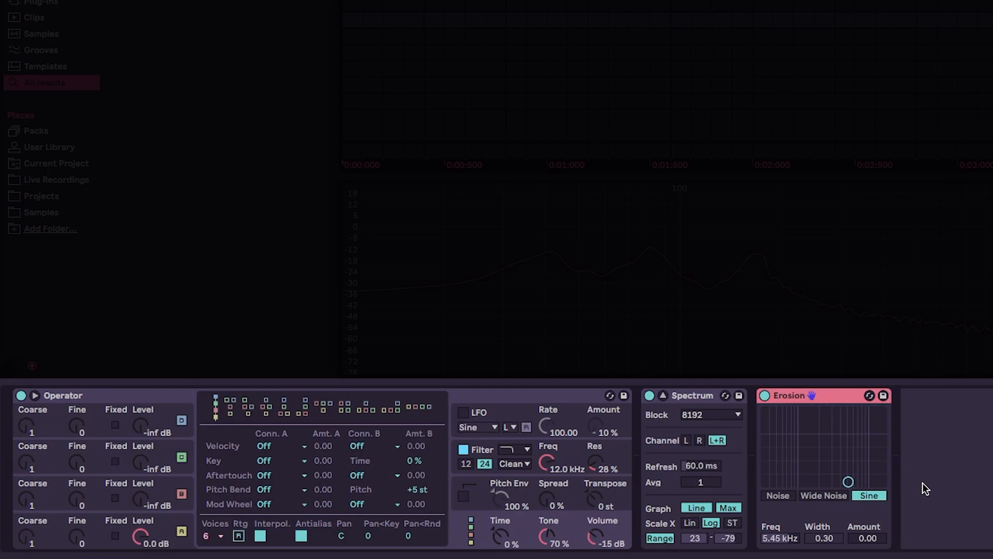
Step: Try Erosion's Sine mode with the amount raised to 90.3
key("ctrl+alt+b")
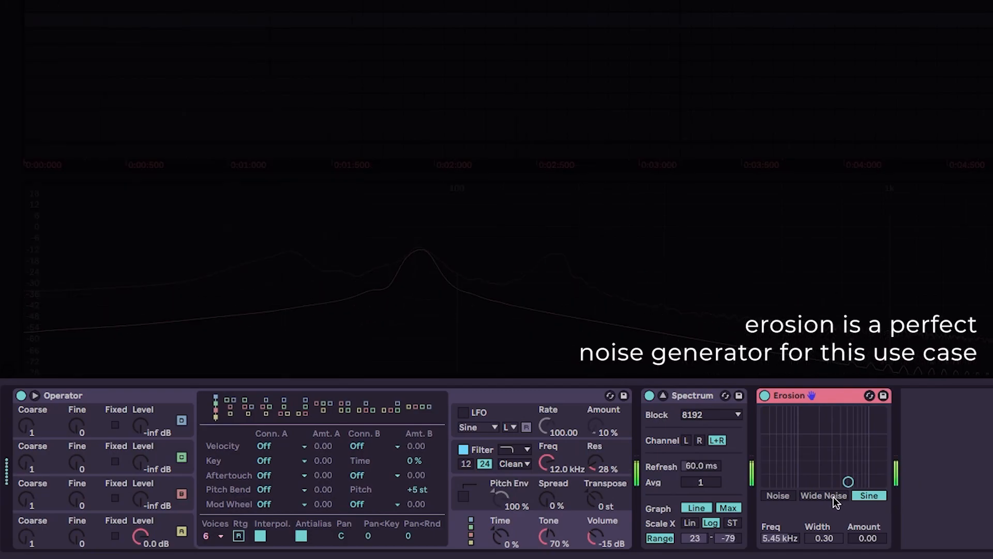
left_click_drag(867, 538, 866, 502)
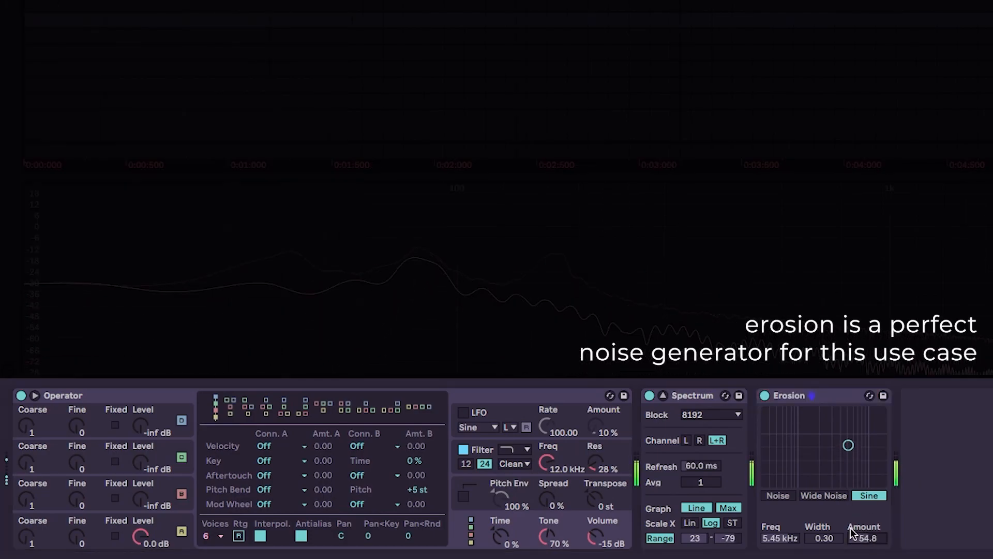
left_click_drag(867, 542, 867, 520)
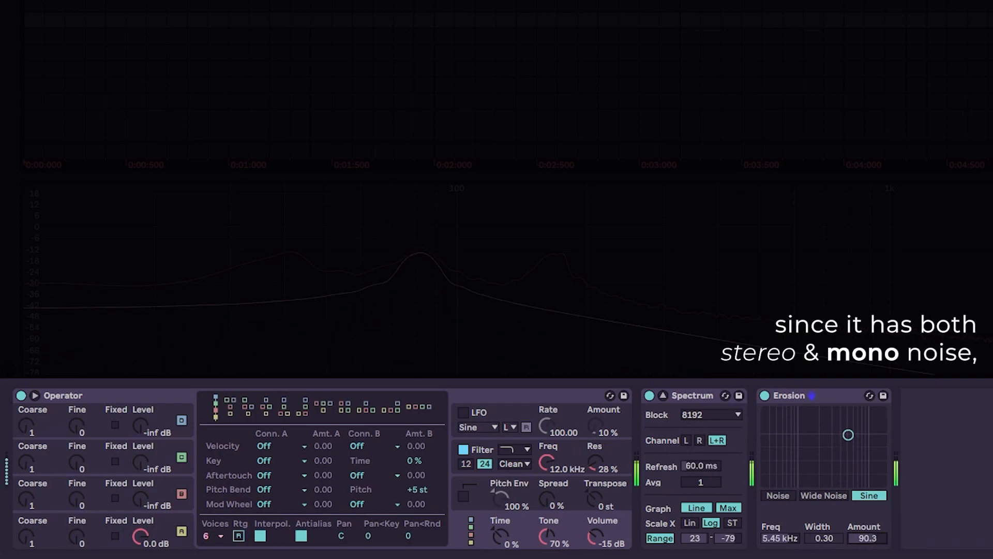
Step: Switch Erosion to Wide Noise at 4.74 kHz and set its width to 1.70
left_click(840, 495)
left_click_drag(852, 448, 854, 451)
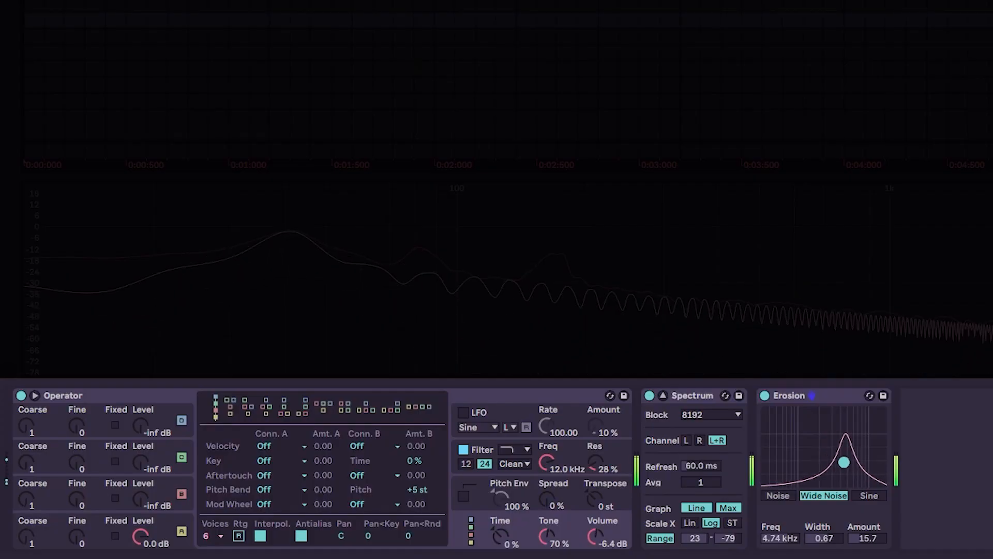
left_click_drag(823, 538, 822, 494)
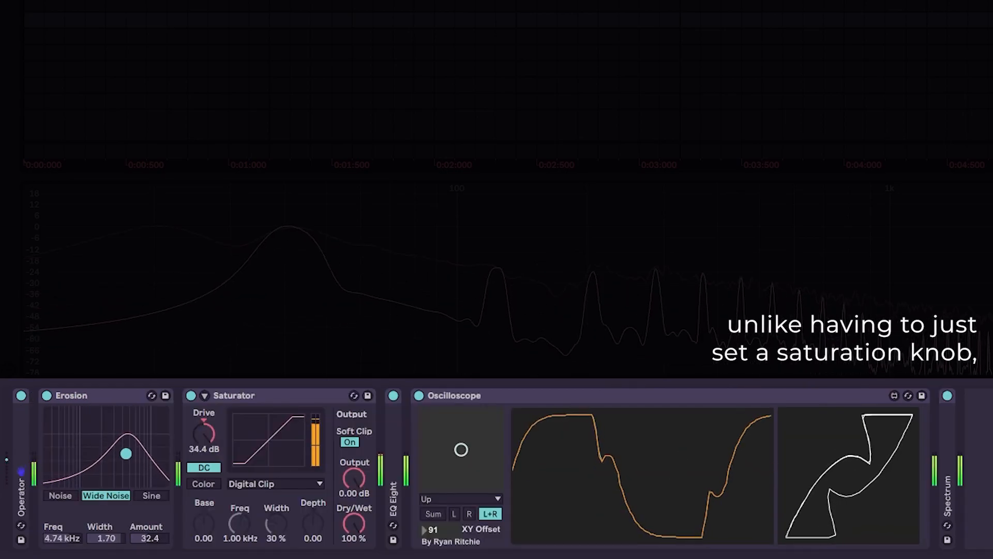
Step: Adjust Erosion's noise to 4.20 kHz with an amount of 23.3, and lower the Saturator's drive to 20.6 dB
mouse_move(132, 455)
left_mouse_down()
mouse_move(69, 453)
mouse_move(122, 457)
left_mouse_up()
left_click_drag(204, 434, 204, 454)
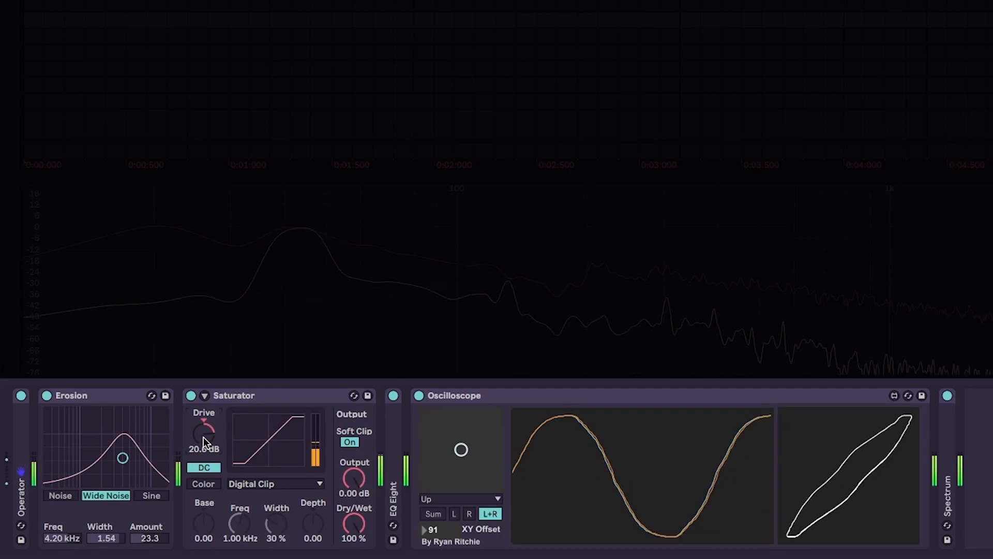
Step: Expand Operator, enable its pitch envelope and show the envelope's settings
double_click(19, 438)
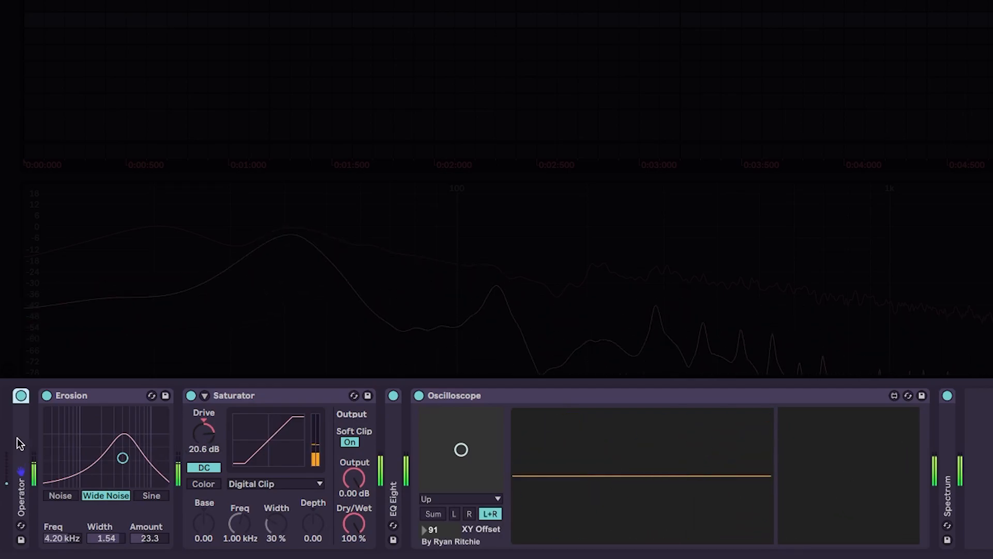
left_click(464, 496)
left_click(475, 497)
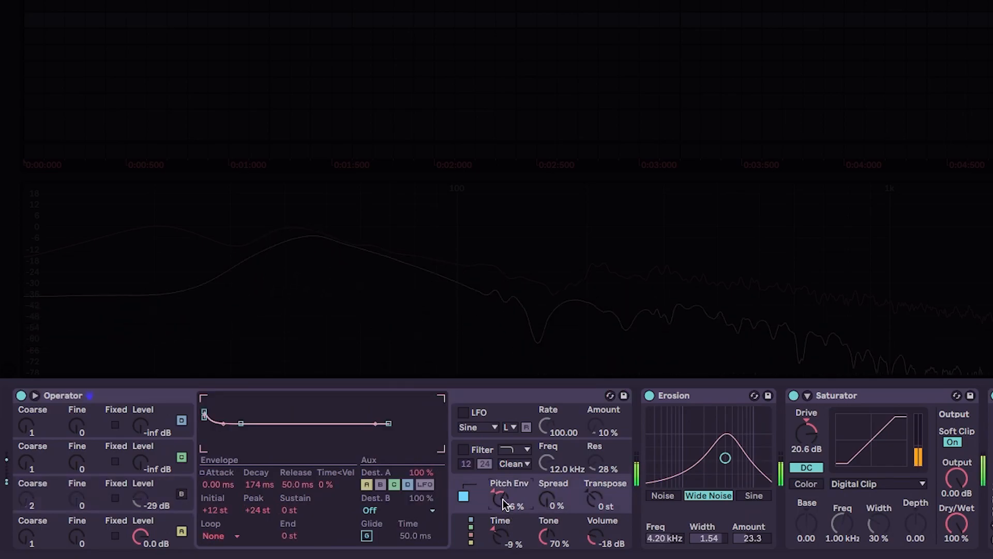
Step: Lower the EQ Eight band 3 notch to 156 Hz and raise the Saturator's drive to 24.0 dB
double_click(126, 394)
double_click(396, 430)
mouse_move(404, 427)
left_mouse_down()
mouse_move(405, 417)
mouse_move(405, 436)
left_mouse_up()
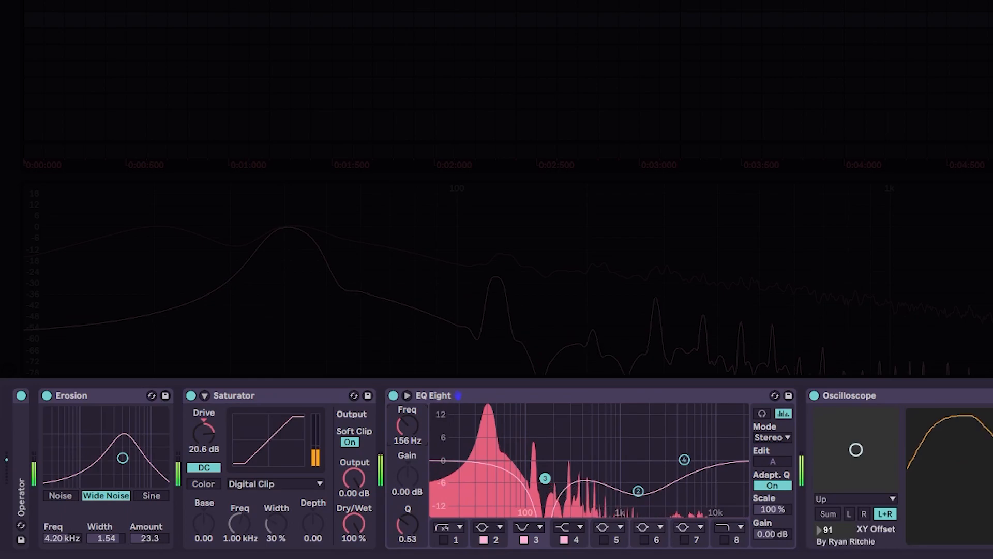
left_click_drag(205, 437, 205, 428)
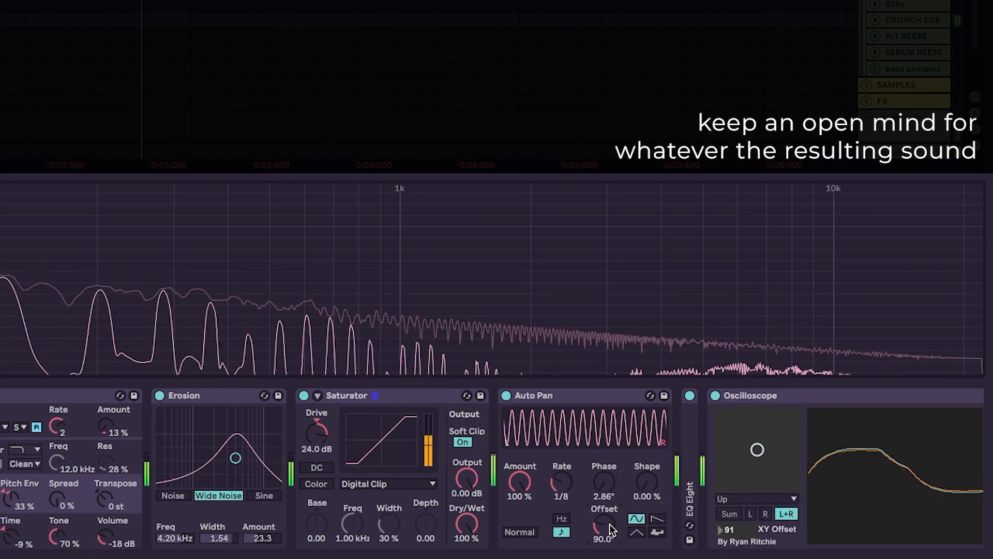
Step: Set the Auto Pan's offset to 180°
type("180")
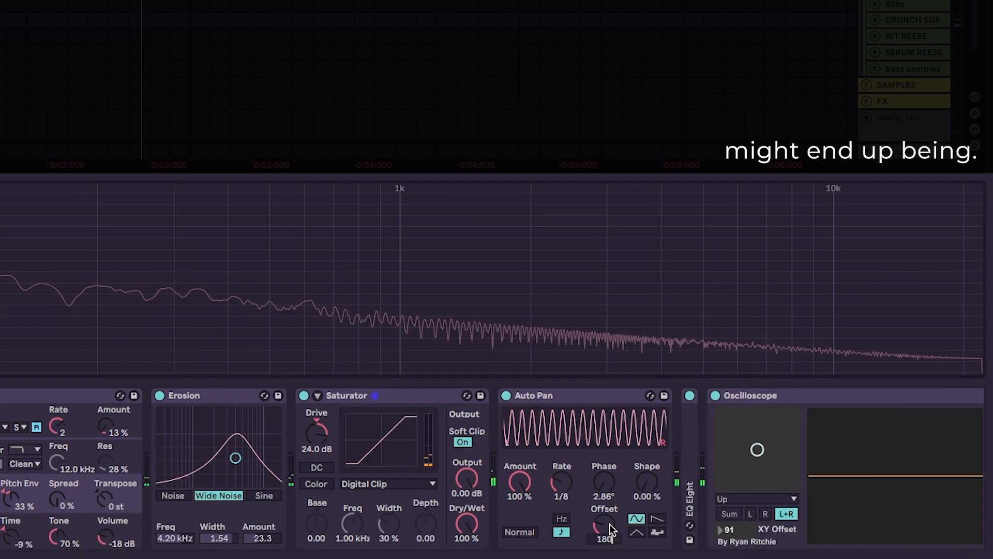
key("Return")
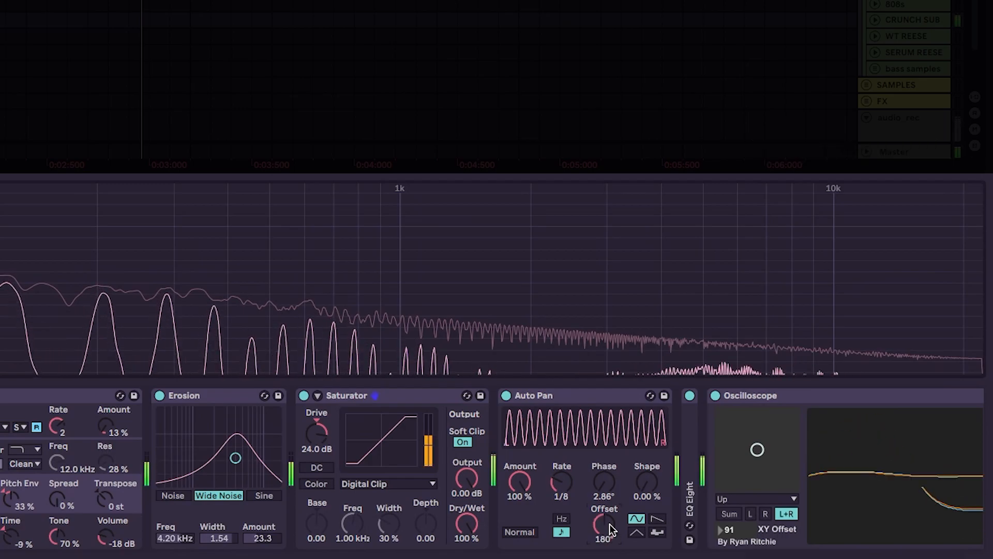
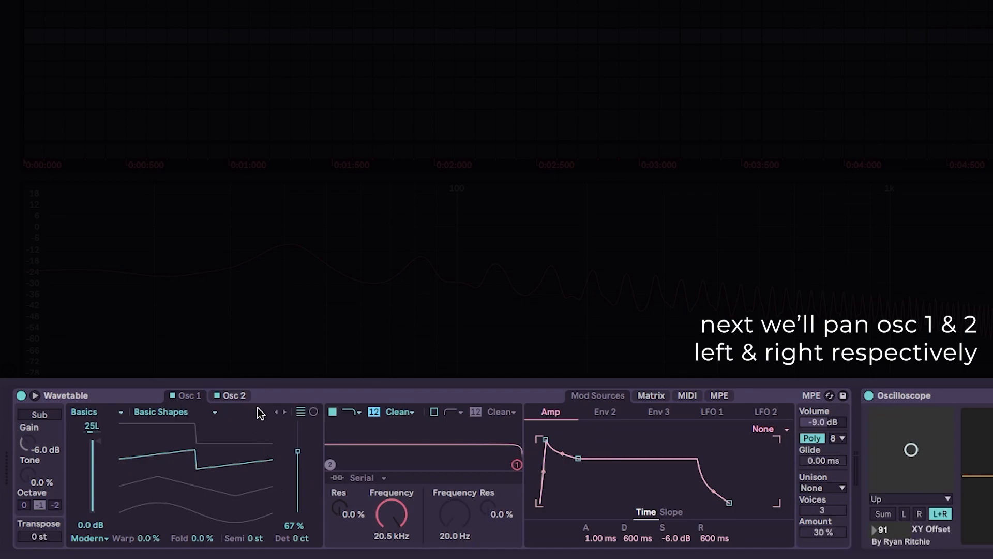
Step: Pan Wavetable's oscillator 1 to 25R
left_click(91, 427)
type("25")
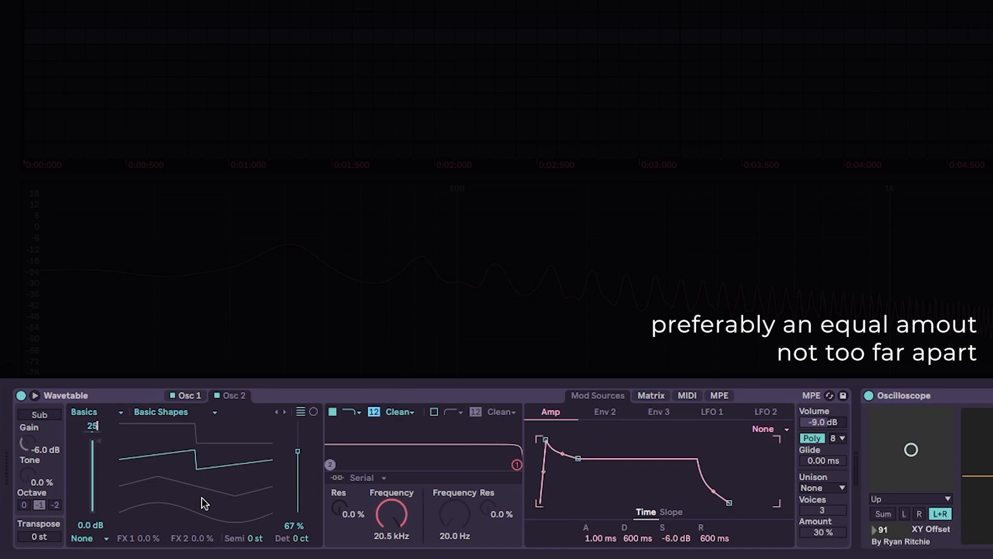
type("R")
key("Return")
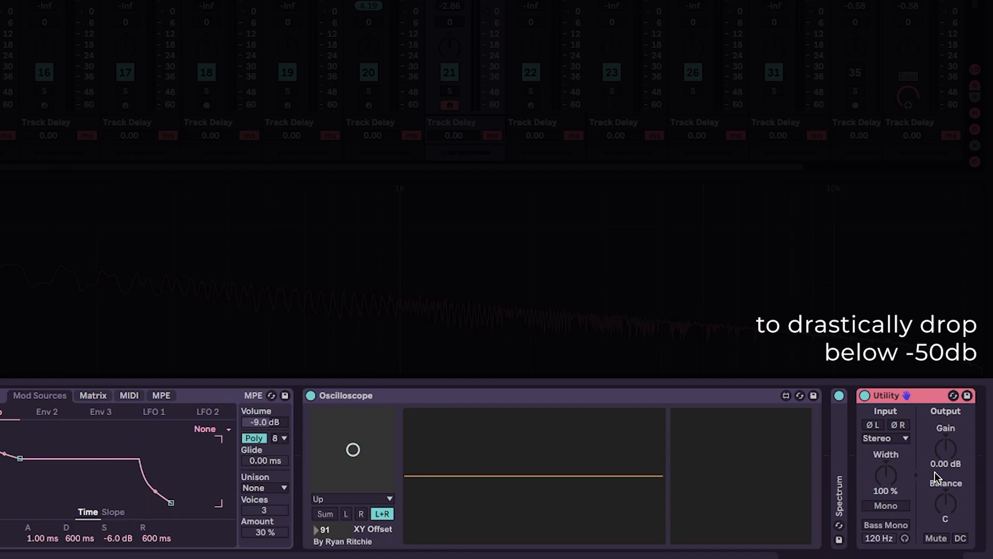
Step: Switch the Utility's width control to Mid/Side Mode and turn it up toward the side signal
right_click(889, 477)
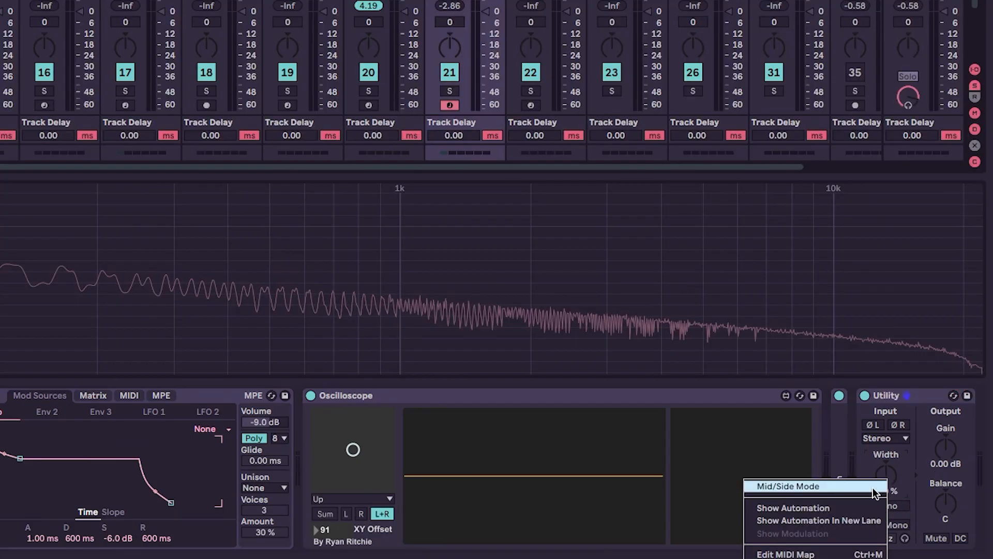
left_click(874, 486)
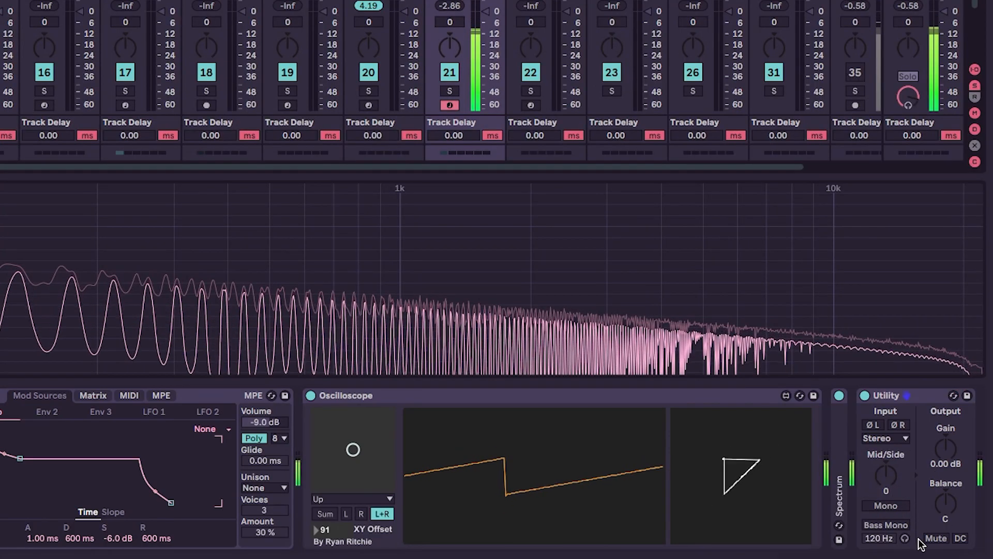
left_click_drag(886, 474, 886, 418)
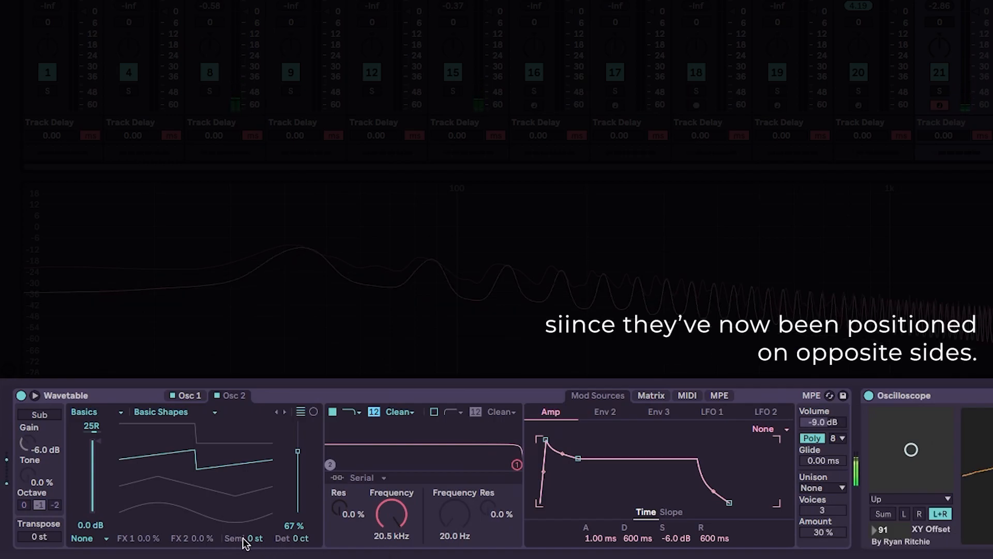
Step: Try the Modern effect on oscillator 1 and vary its Warp amount
left_click(89, 538)
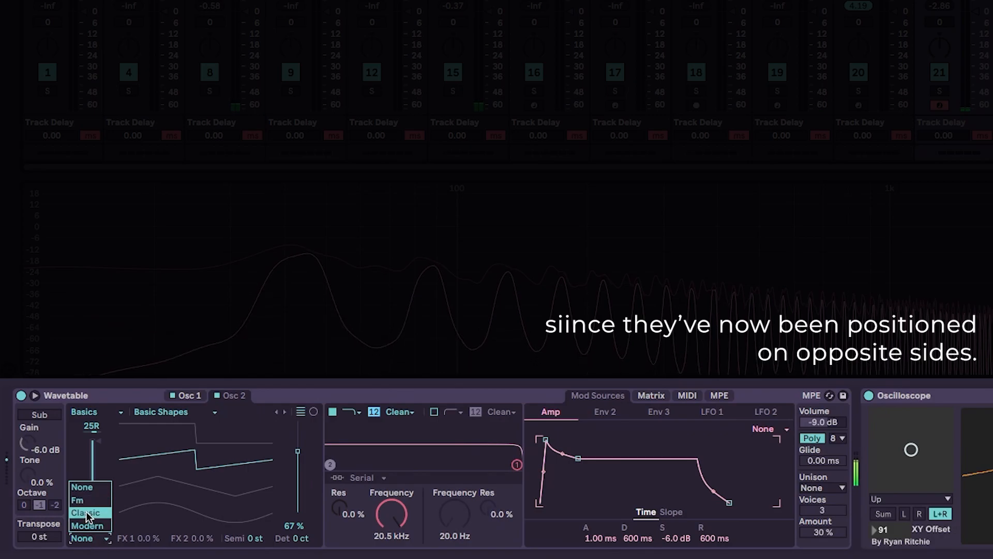
left_click(87, 524)
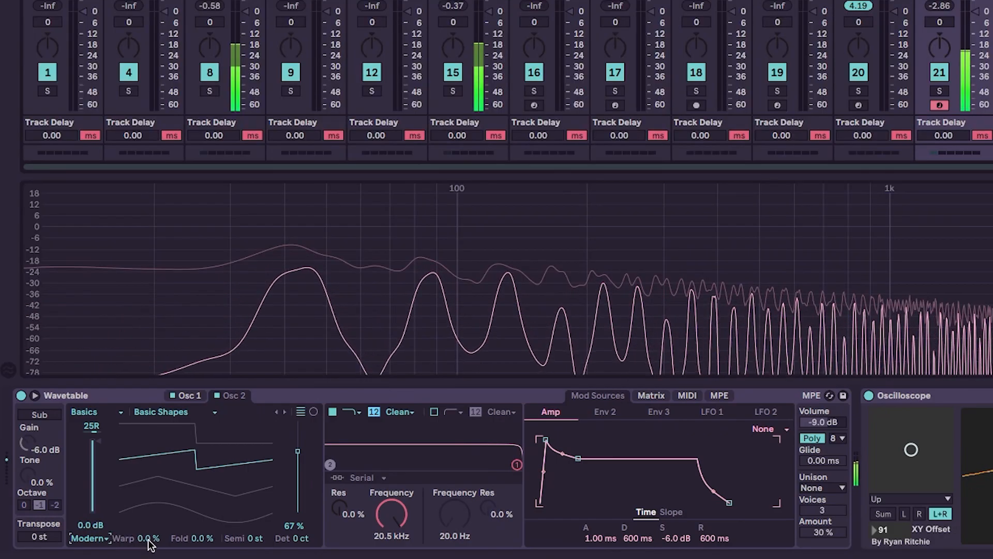
mouse_move(149, 539)
left_mouse_down()
mouse_move(149, 505)
mouse_move(148, 542)
left_mouse_up()
double_click(147, 539)
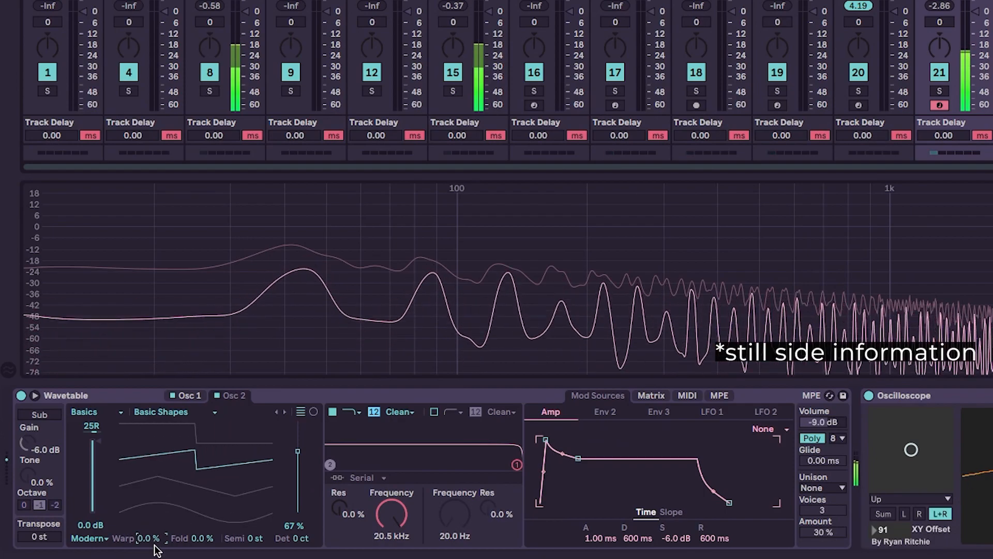
type("1")
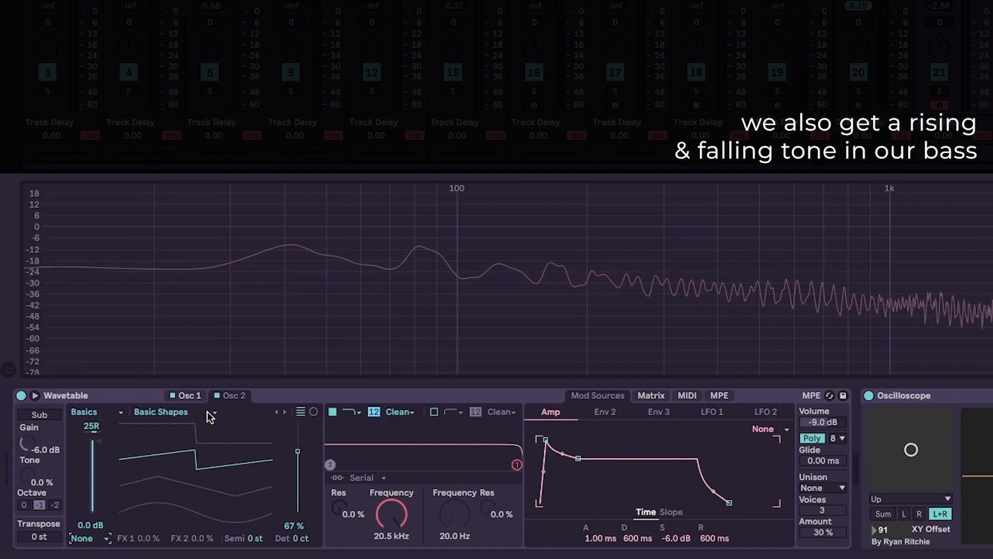
Step: Detune oscillator 2 to -7 ct and oscillator 1 to 7 ct, and switch between them to compare
left_click(192, 396)
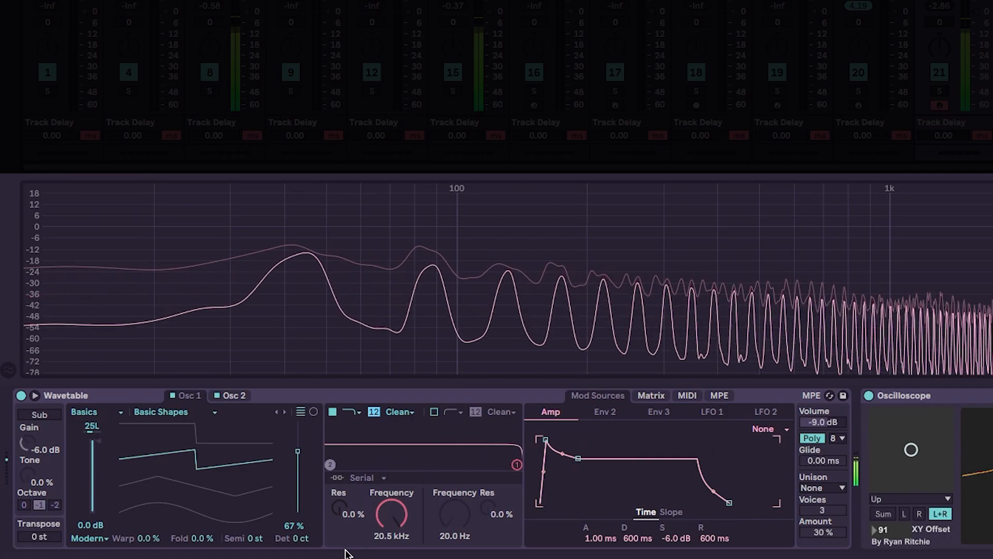
left_click_drag(313, 542, 313, 548)
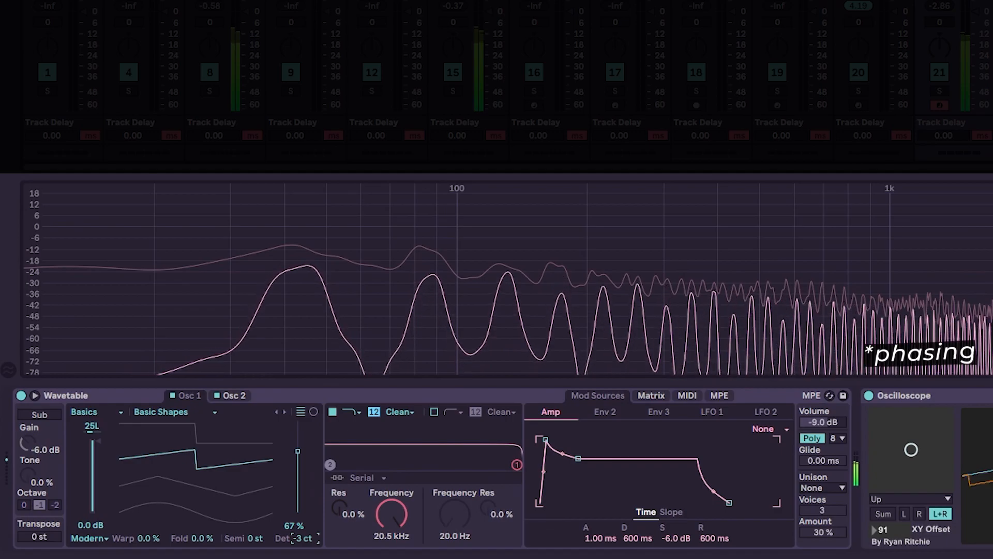
left_click_drag(312, 548, 312, 556)
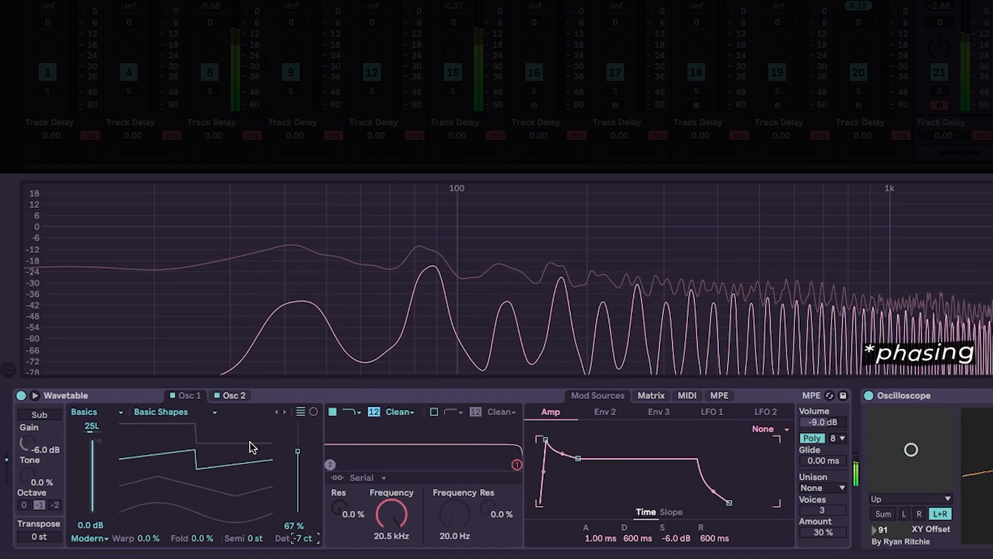
left_click(236, 396)
left_click_drag(300, 538, 300, 537)
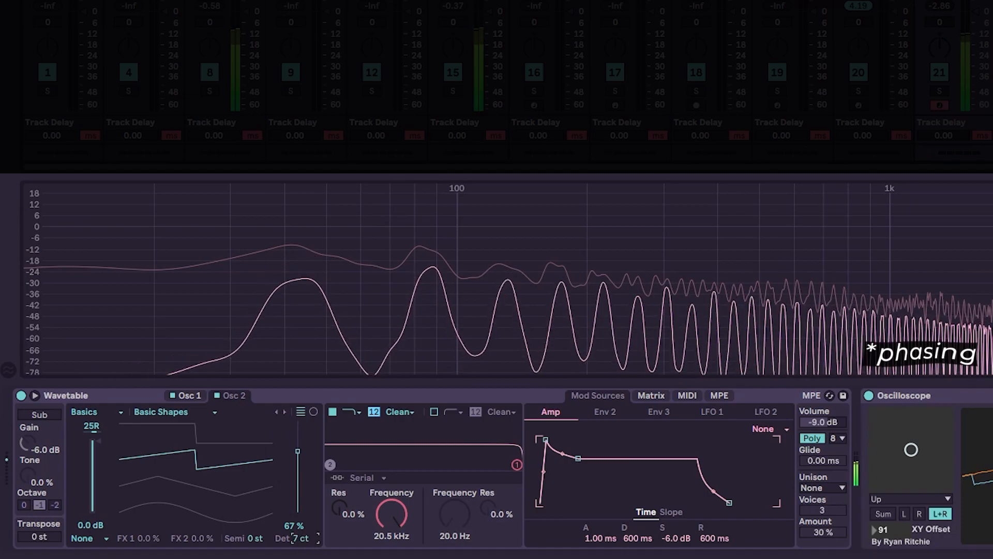
left_click(189, 401)
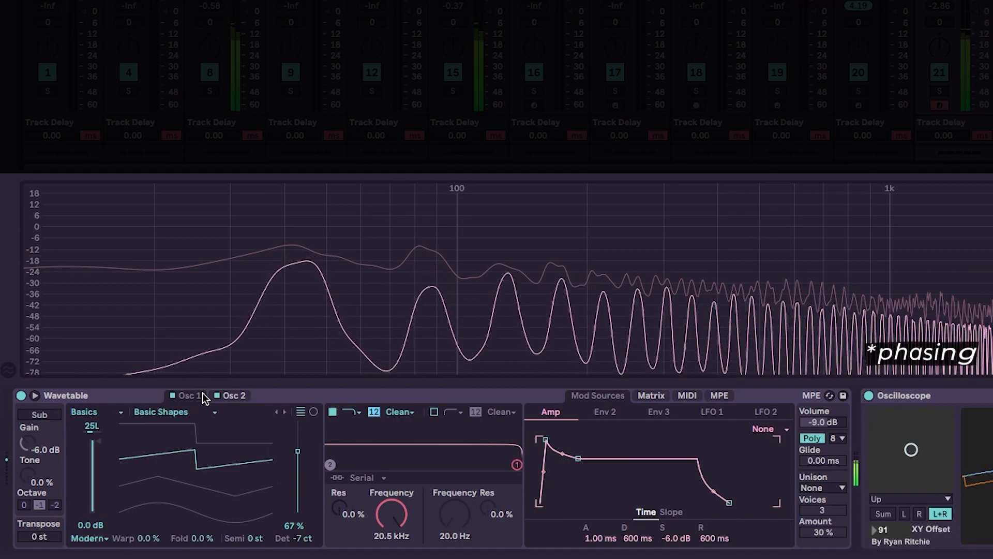
left_click(238, 401)
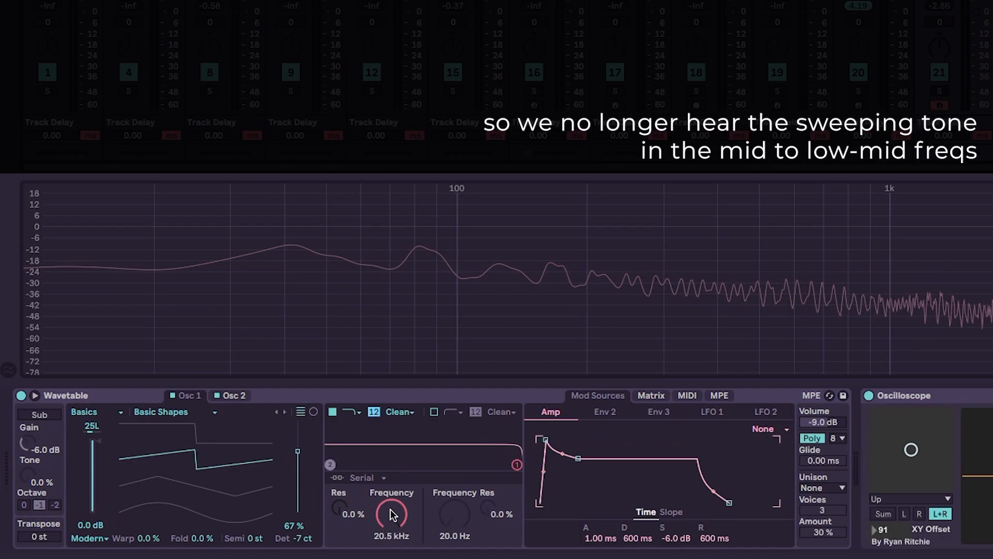
Step: Lower the cutoff frequency of Wavetable's first filter to 213 Hz
left_click_drag(392, 514, 392, 556)
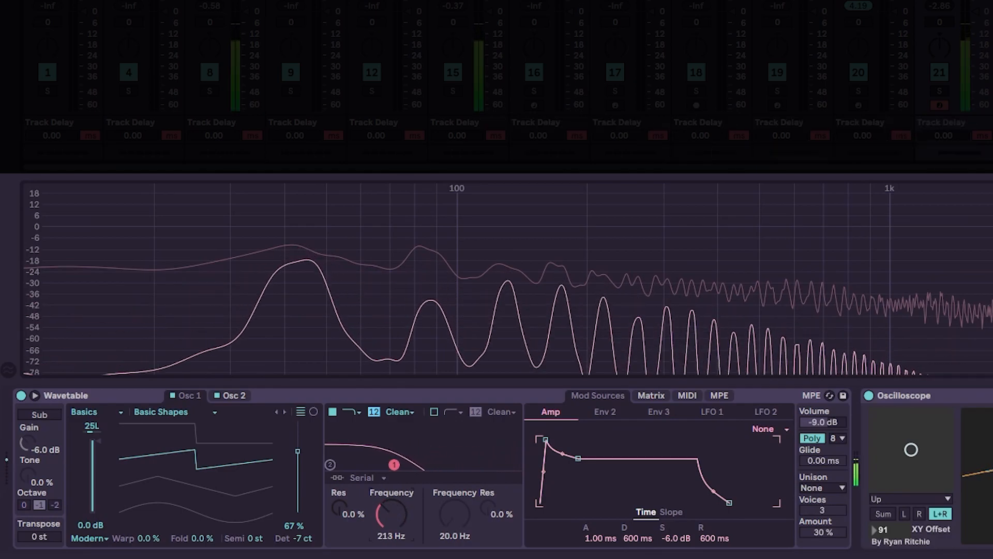
Step: Raise the resonance of Wavetable's first filter to 19 %, adjust its cutoff frequency and compare its slope settings
left_click_drag(342, 511, 343, 486)
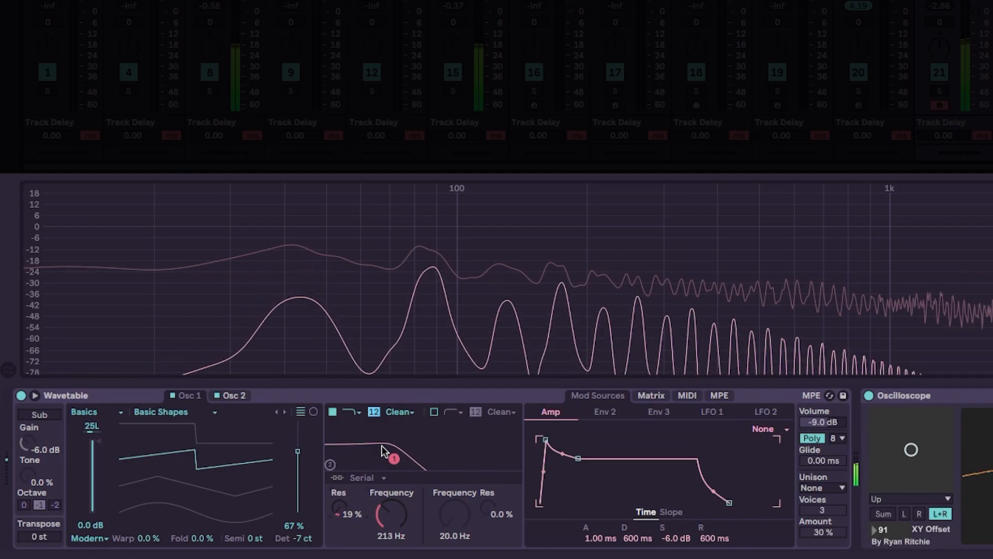
left_click(373, 411)
mouse_move(392, 514)
left_mouse_down()
mouse_move(391, 505)
mouse_move(392, 518)
left_mouse_up()
left_click(375, 414)
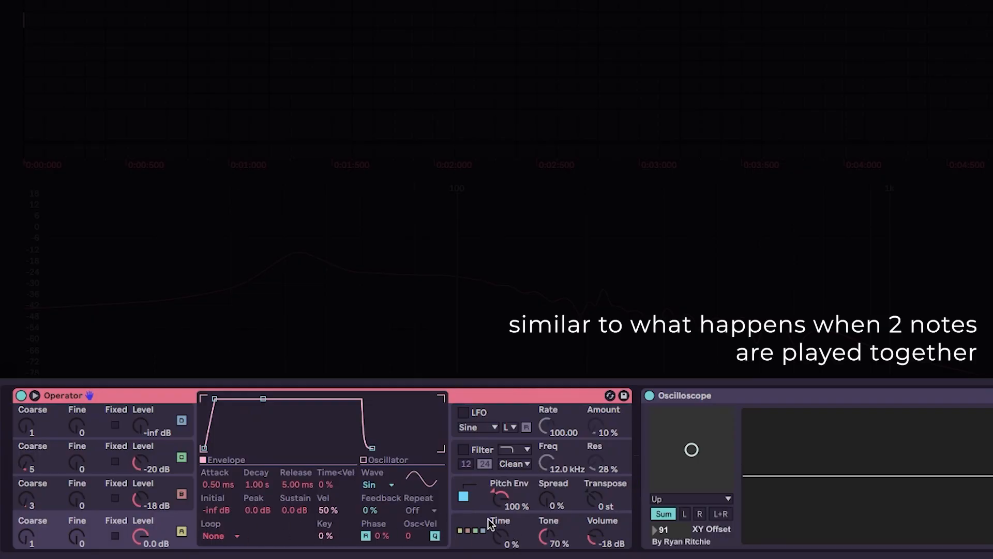
left_click(488, 518)
left_click(220, 538)
left_click(209, 381)
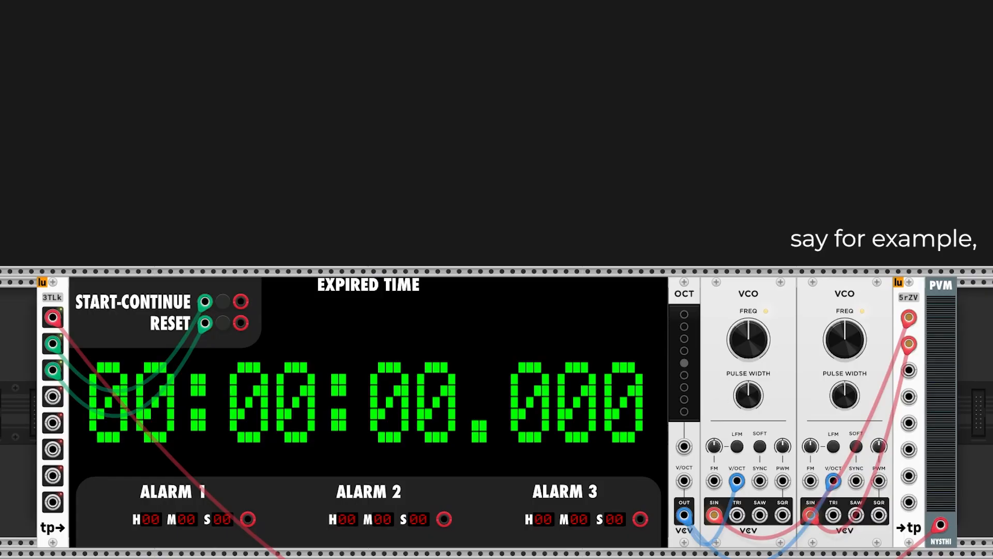
Step: Switch to VCV Rack and set the first VCO's frequency to 100 Hz and the second VCO's to 101 Hz
right_click(747, 336)
type("100")
key("Return")
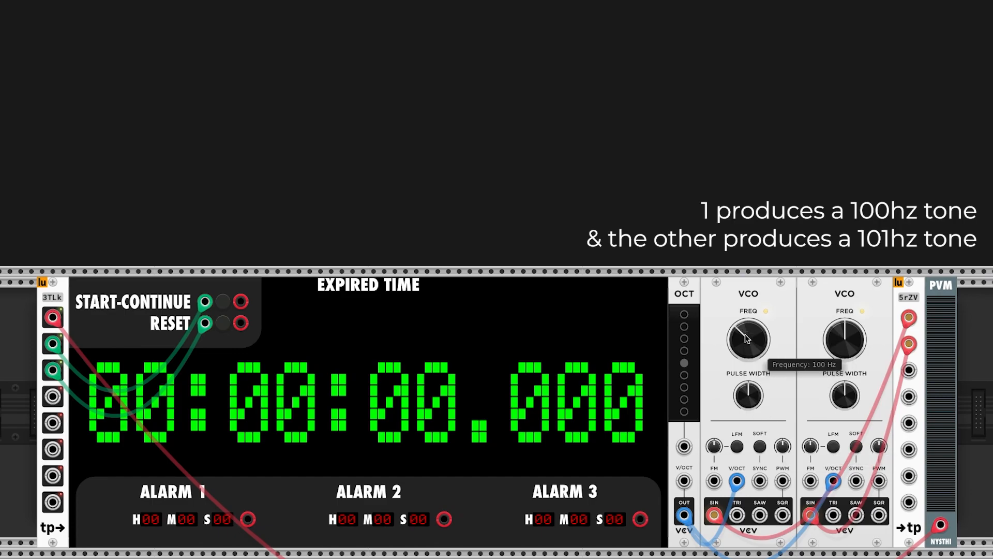
right_click(853, 347)
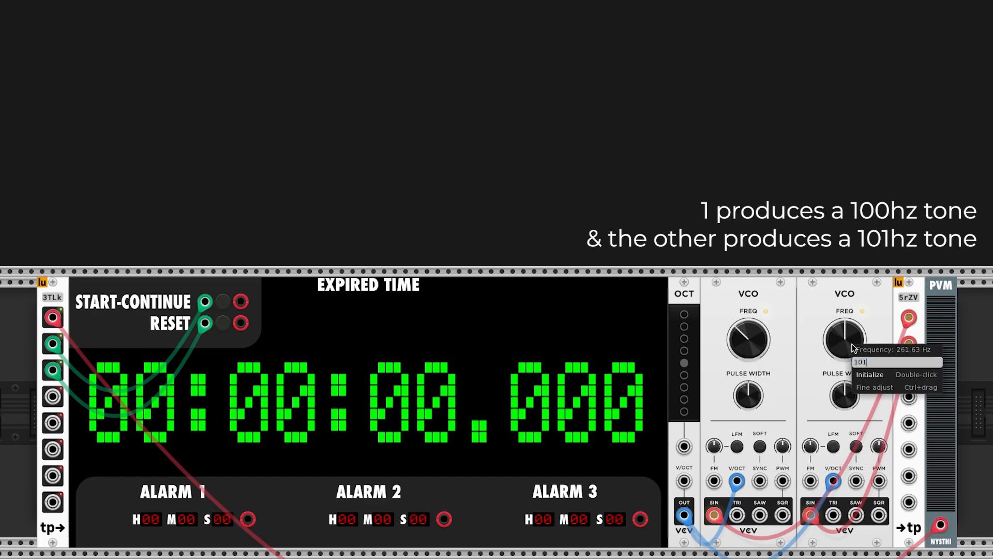
key("Return")
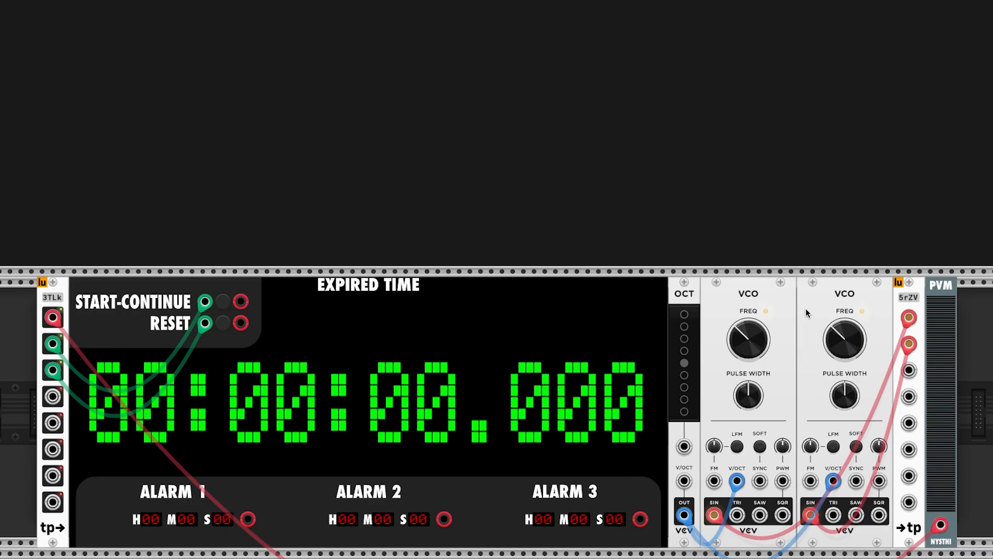
Step: Set the second VCO's frequency to 102 Hz for a 2 Hz difference between the tones
right_click(847, 345)
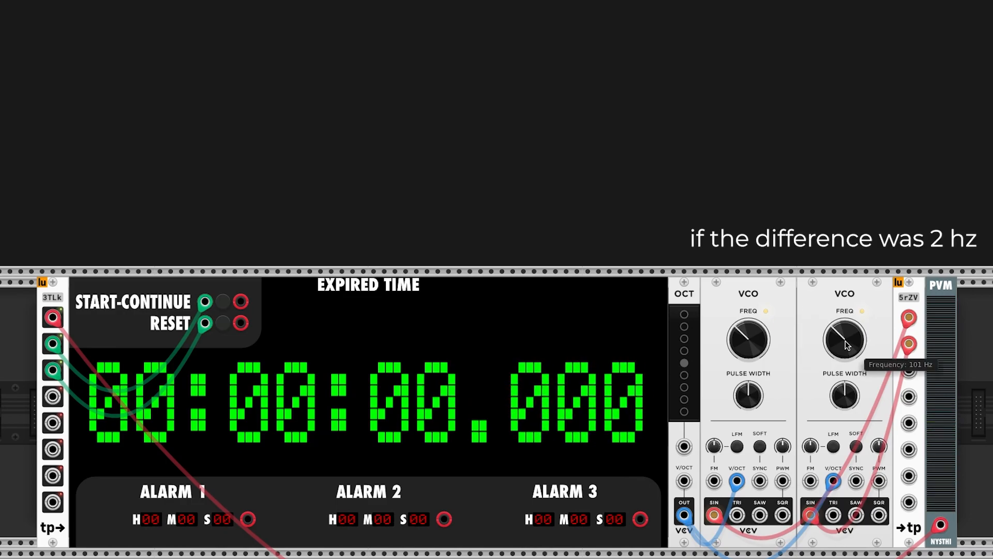
type("102")
key("Return")
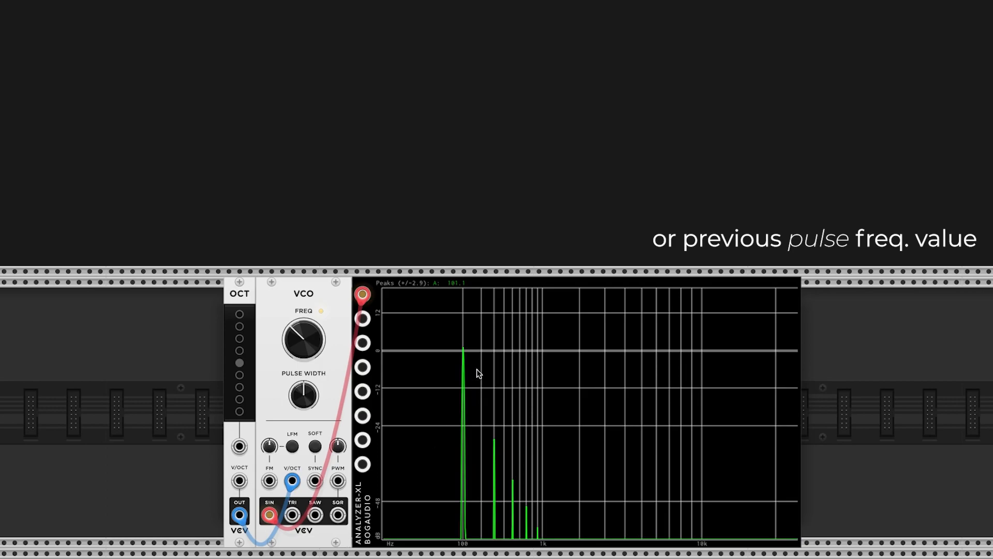
Step: Shift the VCO's pitch up one octave with the OCT module and examine the harmonics in the analyzer
mouse_move(465, 384)
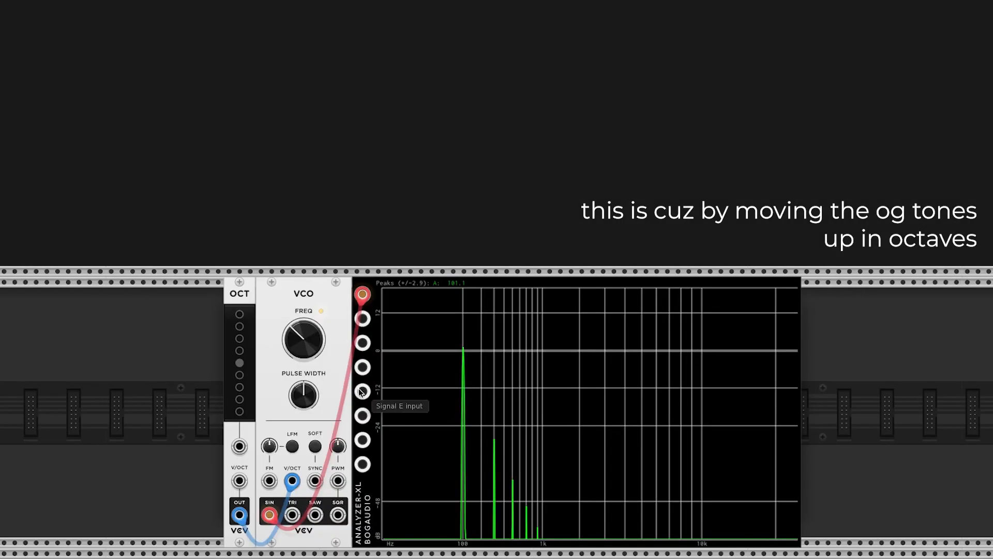
left_click(239, 350)
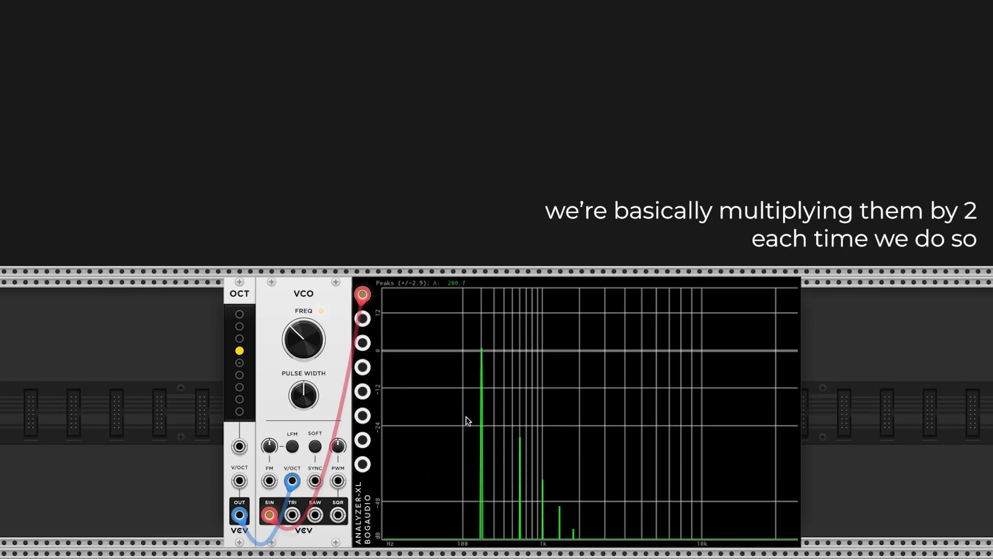
mouse_move(480, 422)
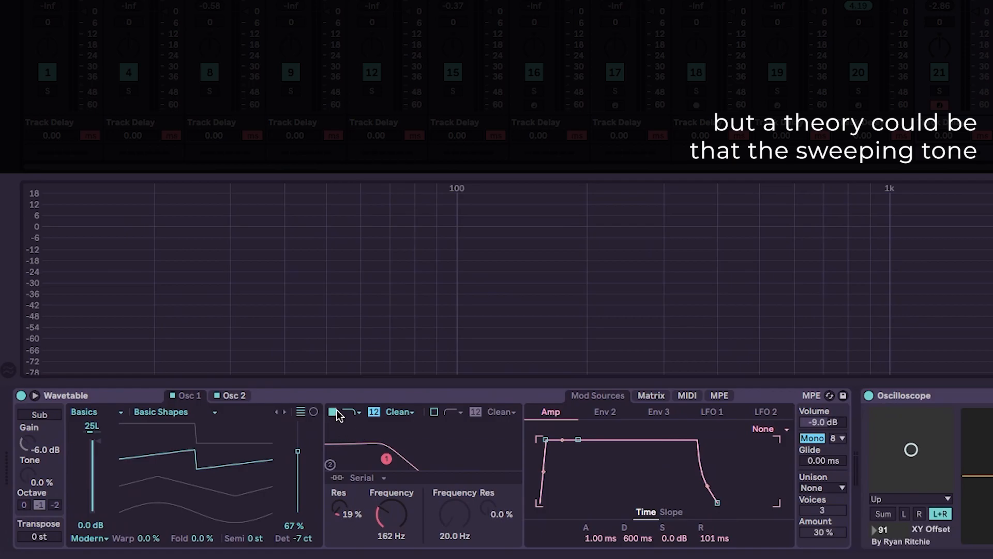
Step: Toggle Wavetable's first filter in Ableton Live, and play the 4 big guys (skrillex remix) clip
left_click(336, 411)
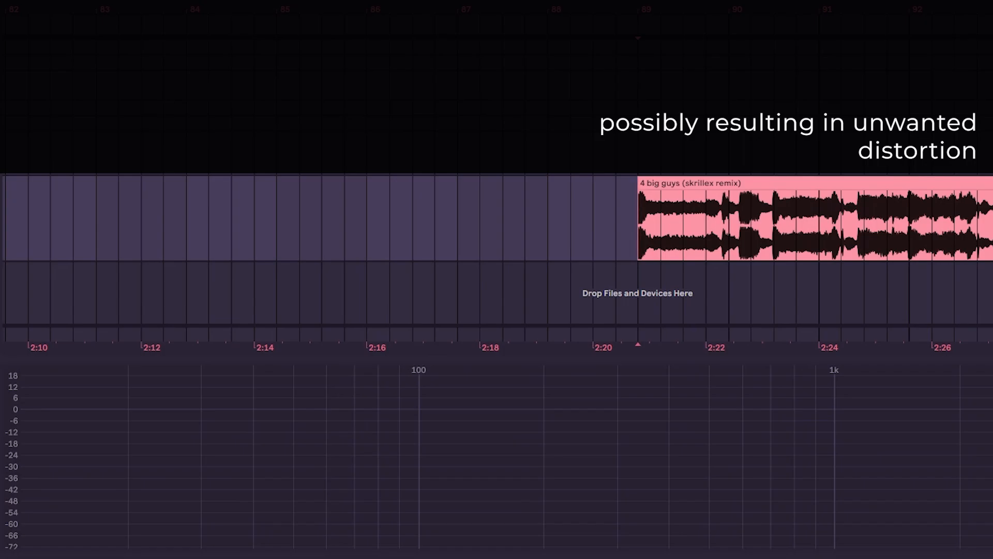
key("space")
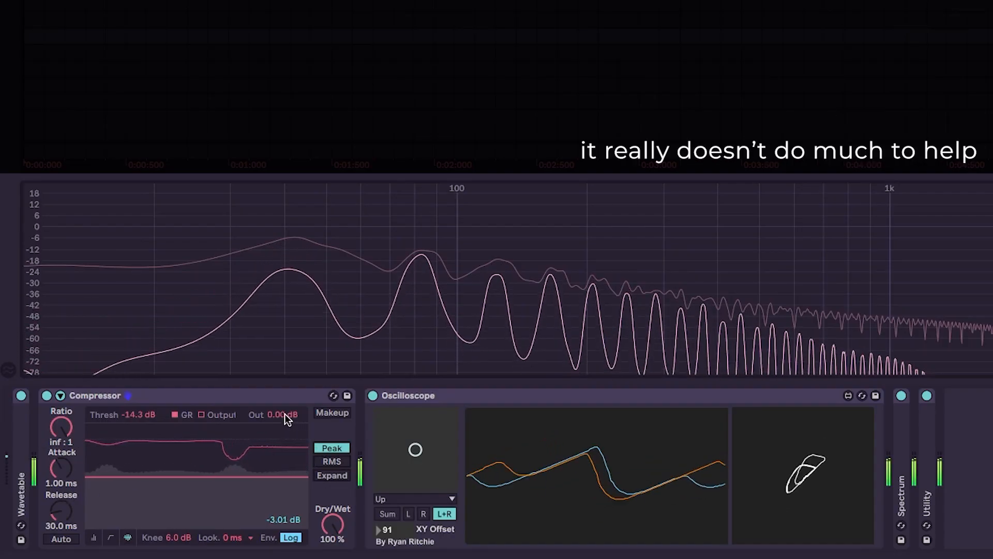
Step: Raise the Compressor's output gain, and raise the Limiter's gain on the reese bass
left_click_drag(285, 415, 284, 392)
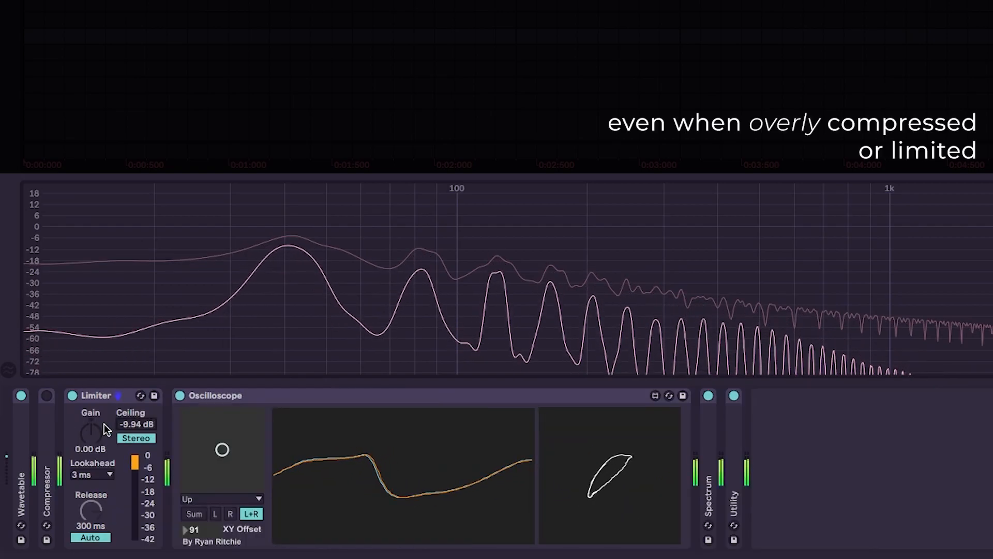
left_click_drag(91, 434, 91, 398)
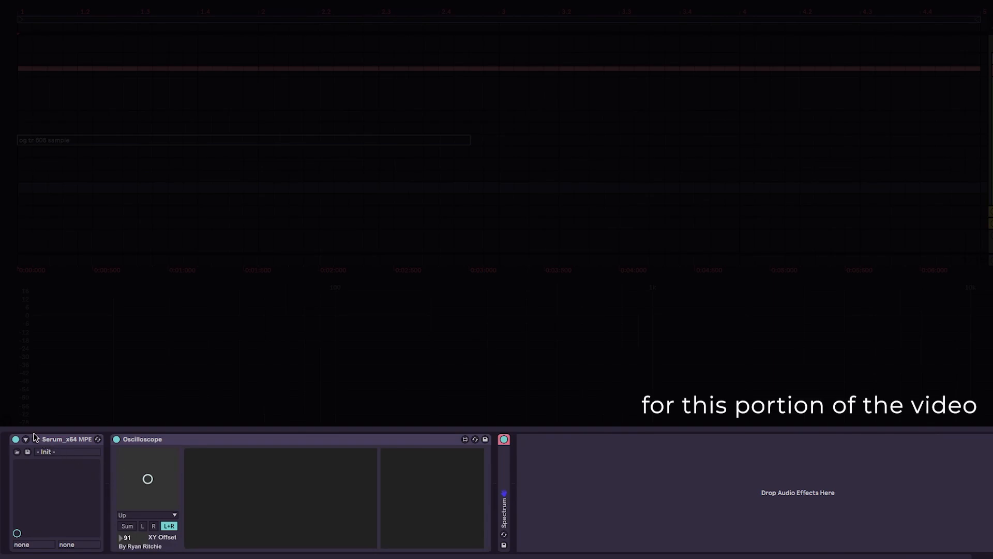
Step: Open the Serum plug-in and bring up the wavetable editor for oscillator A
left_click(36, 439)
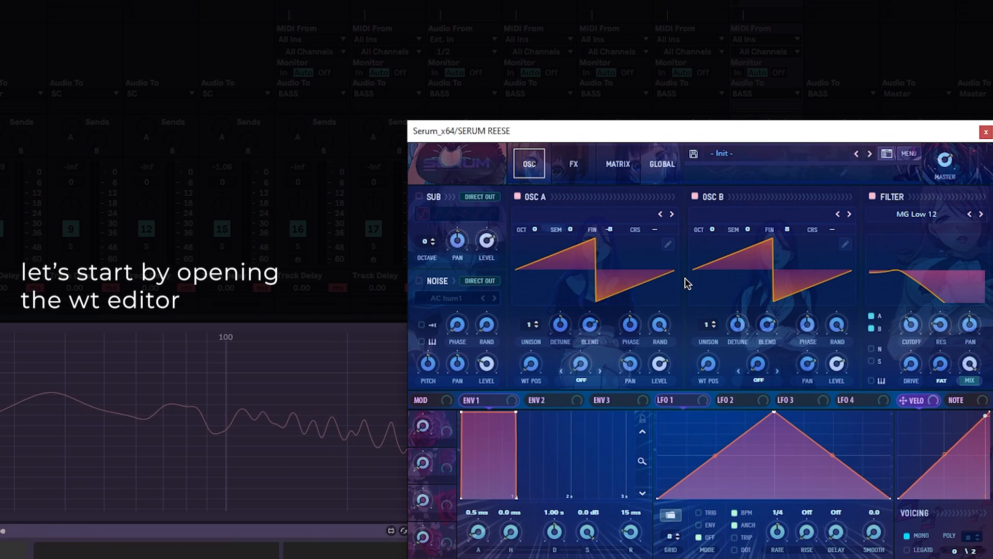
left_click(667, 244)
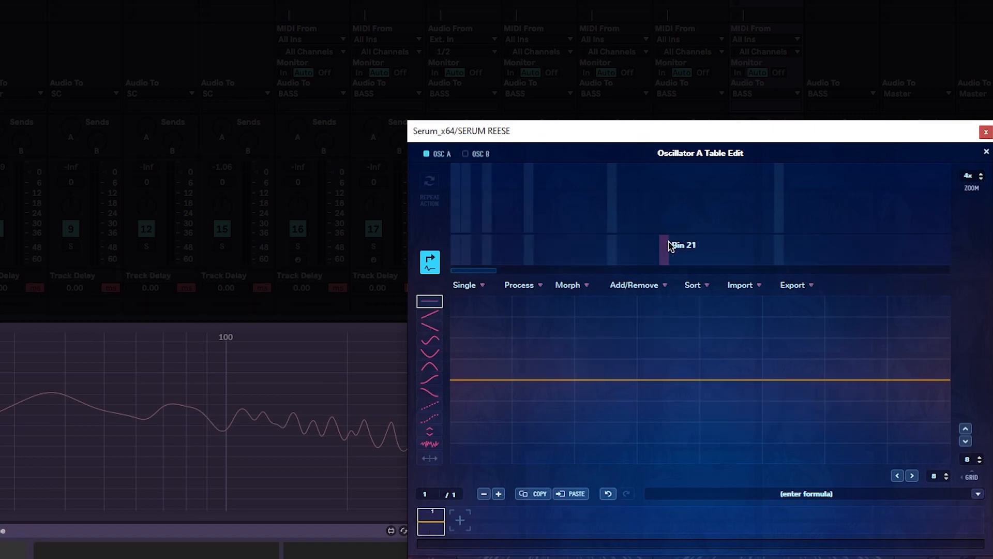
Step: Draw in the first harmonic bin's amplitude on the flat wavetable and vary its phase
left_click_drag(456, 228, 453, 154)
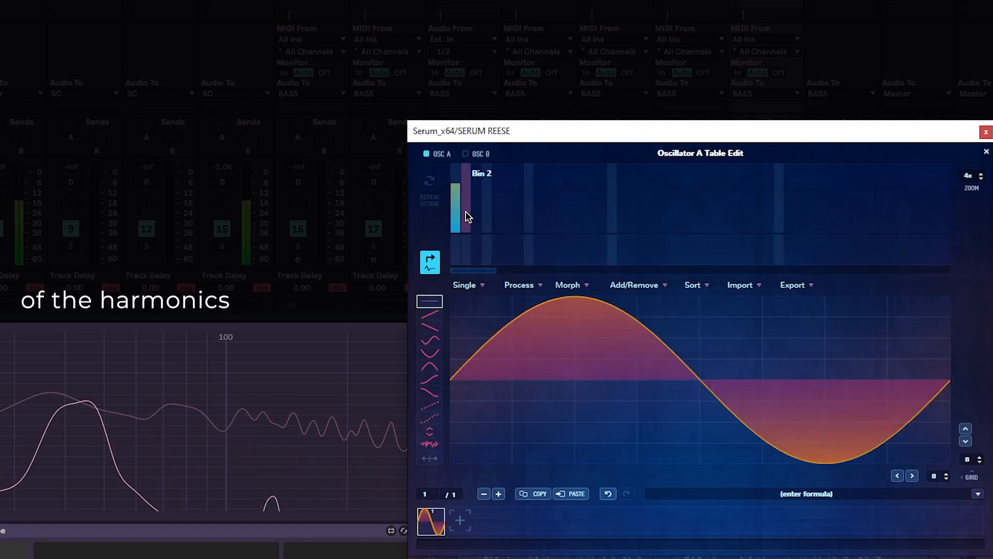
mouse_move(457, 248)
left_mouse_down()
mouse_move(457, 264)
mouse_move(457, 244)
left_mouse_up()
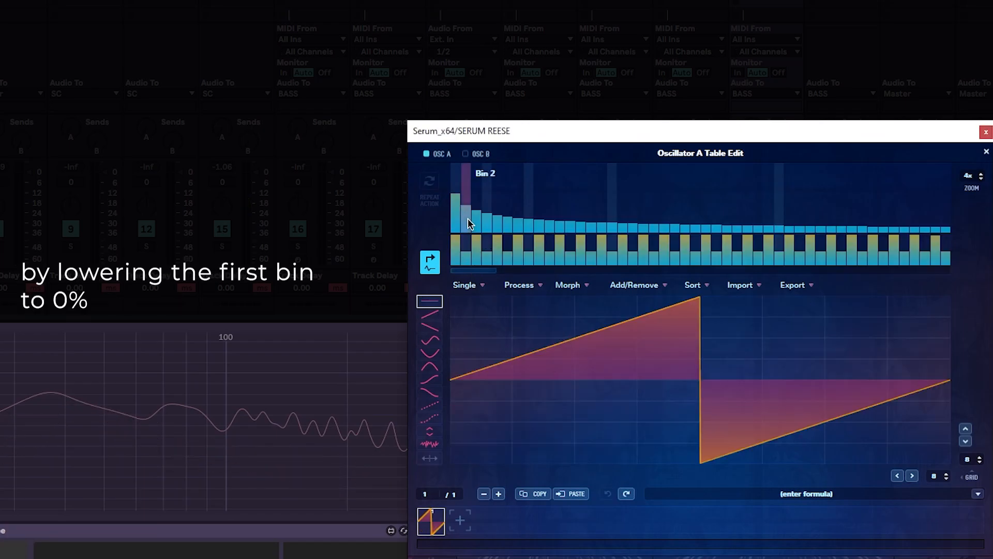
Step: Lower oscillator A's first harmonic bin to 0%, apply Remove Fundamental (HPF) to oscillator B's wavetable and close the editor
left_click_drag(458, 205, 454, 243)
left_click(479, 154)
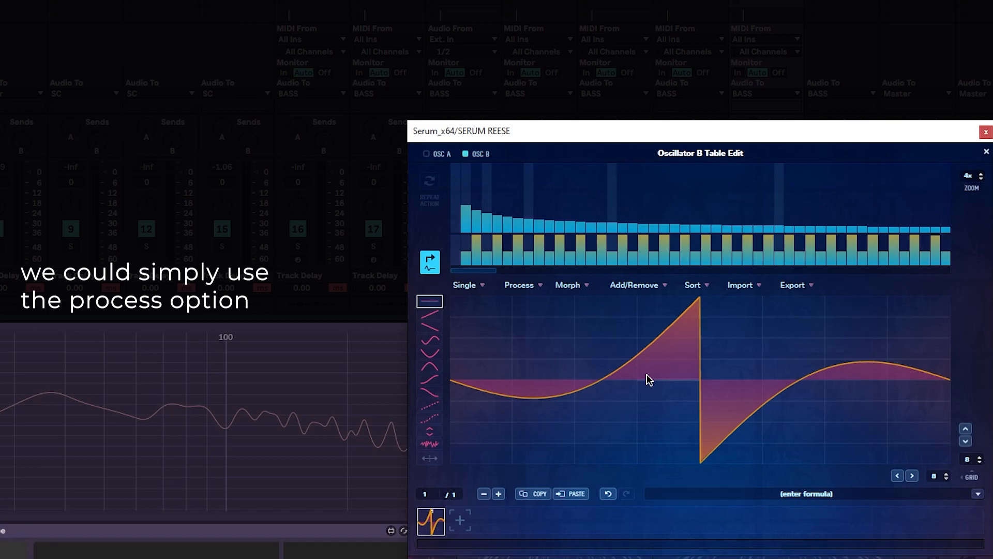
left_click(528, 287)
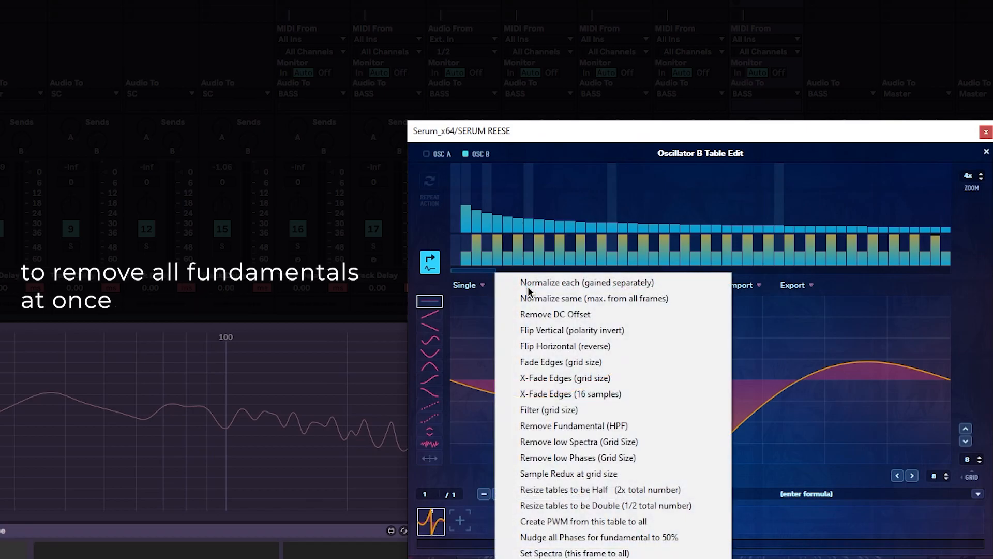
left_click(543, 425)
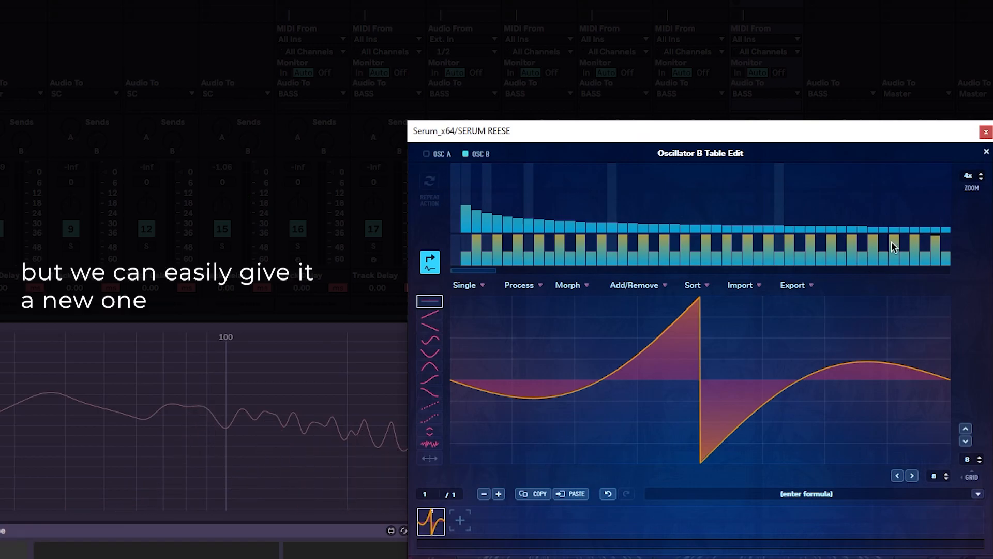
left_click(985, 151)
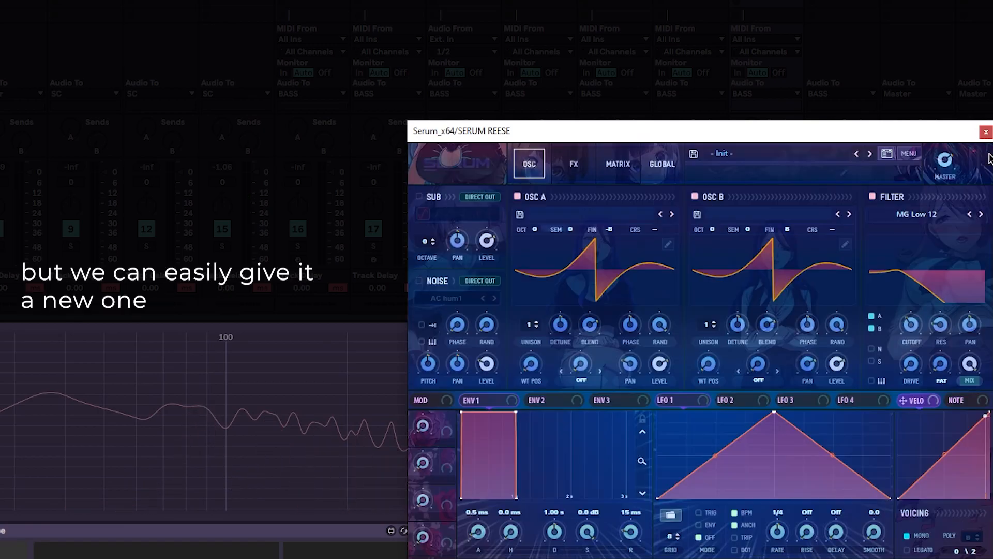
Step: Enable Serum's sub oscillator and route it to Direct Out
left_click(420, 197)
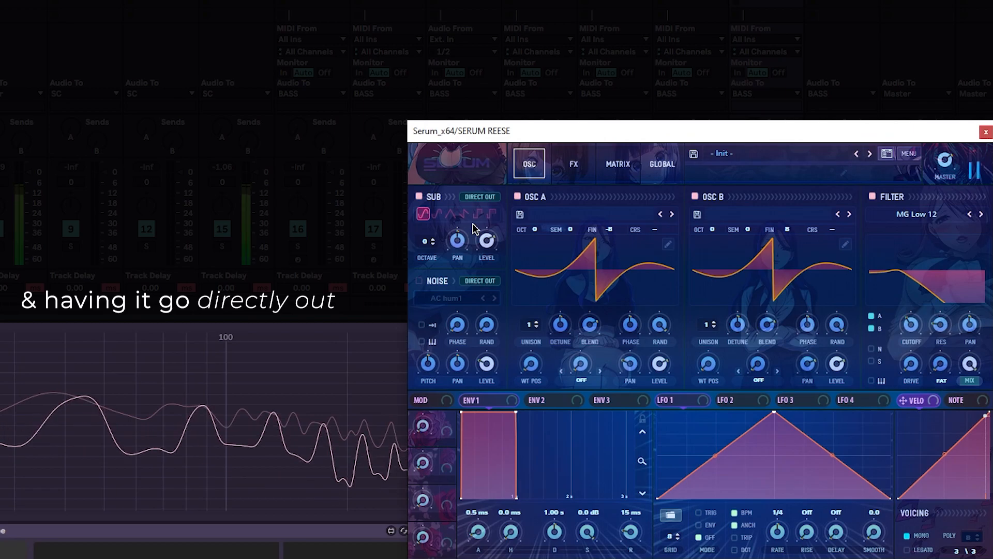
left_click(480, 197)
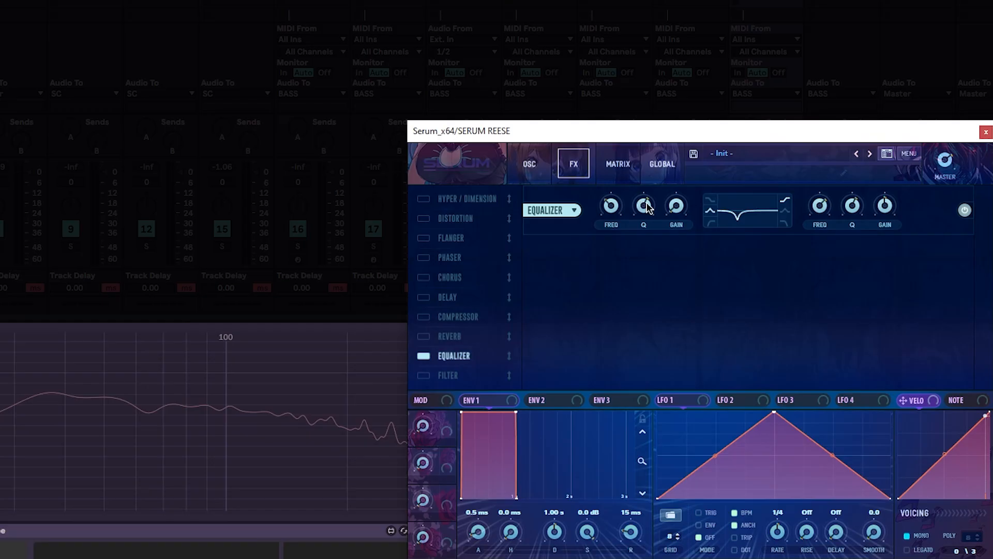
Step: Adjust the frequency of the equalizer's cut band and enable the Filter effect in Serum's effects rack
left_click_drag(613, 206, 614, 207)
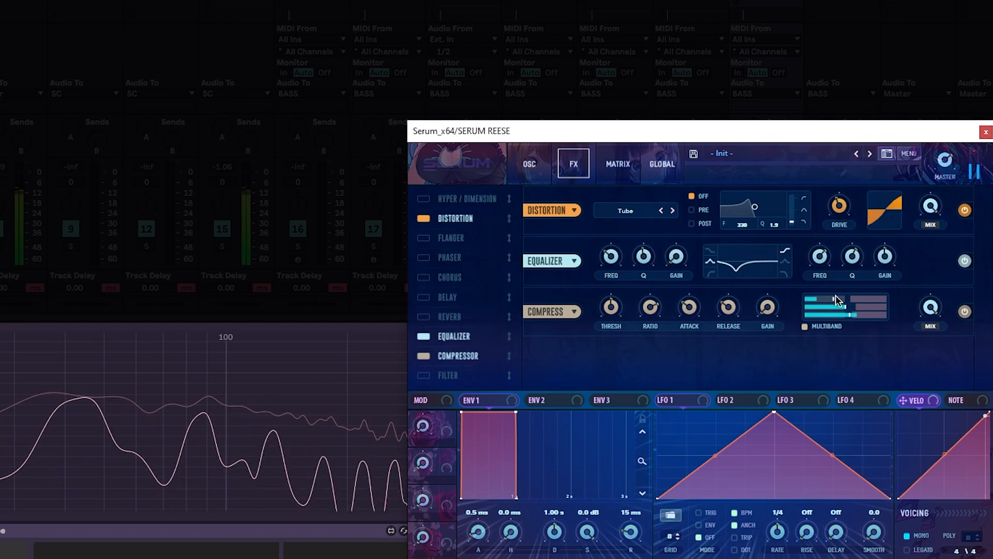
left_click(523, 162)
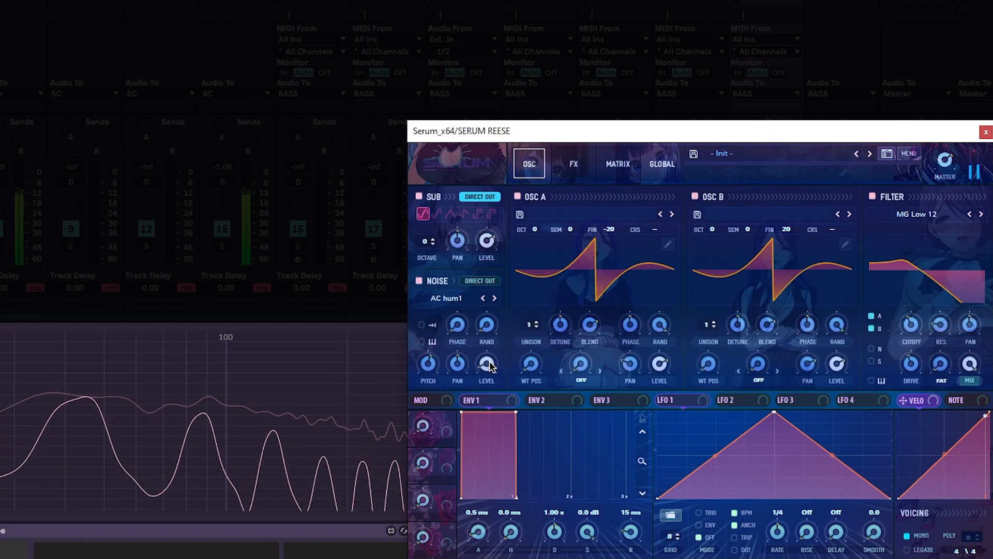
left_click(579, 164)
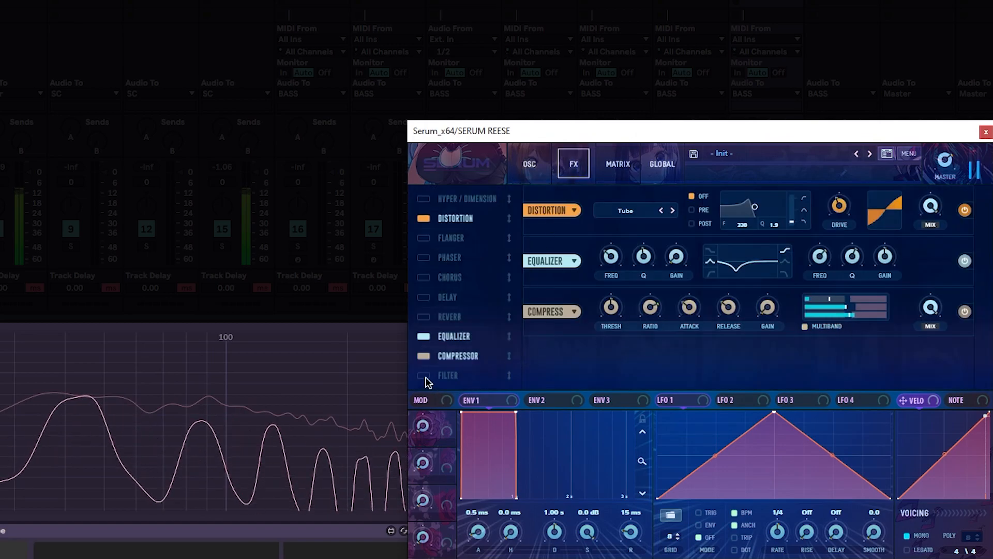
left_click(423, 376)
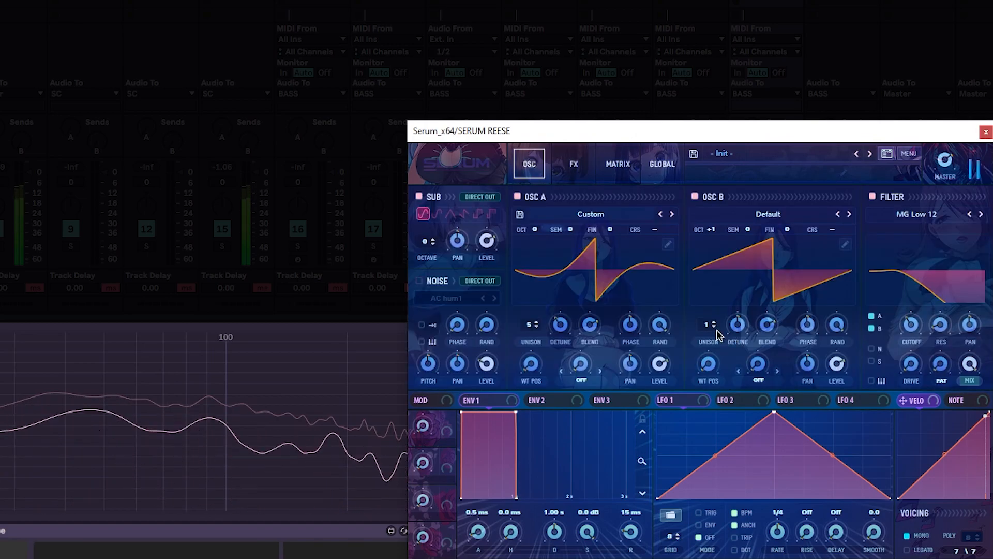
Step: Adjust the number of unison voices on Serum's oscillator B
mouse_move(716, 331)
left_mouse_down()
mouse_move(728, 320)
mouse_move(717, 331)
left_mouse_up()
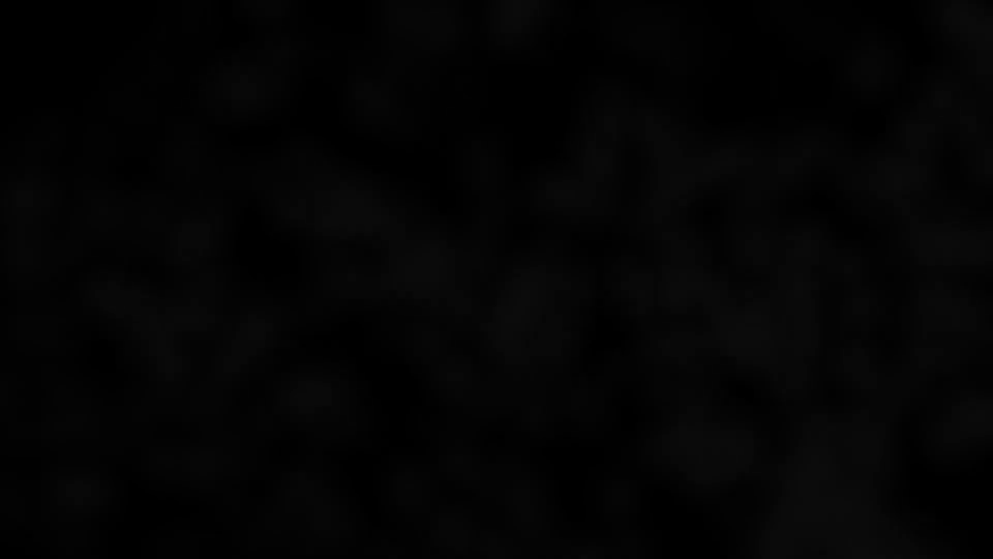